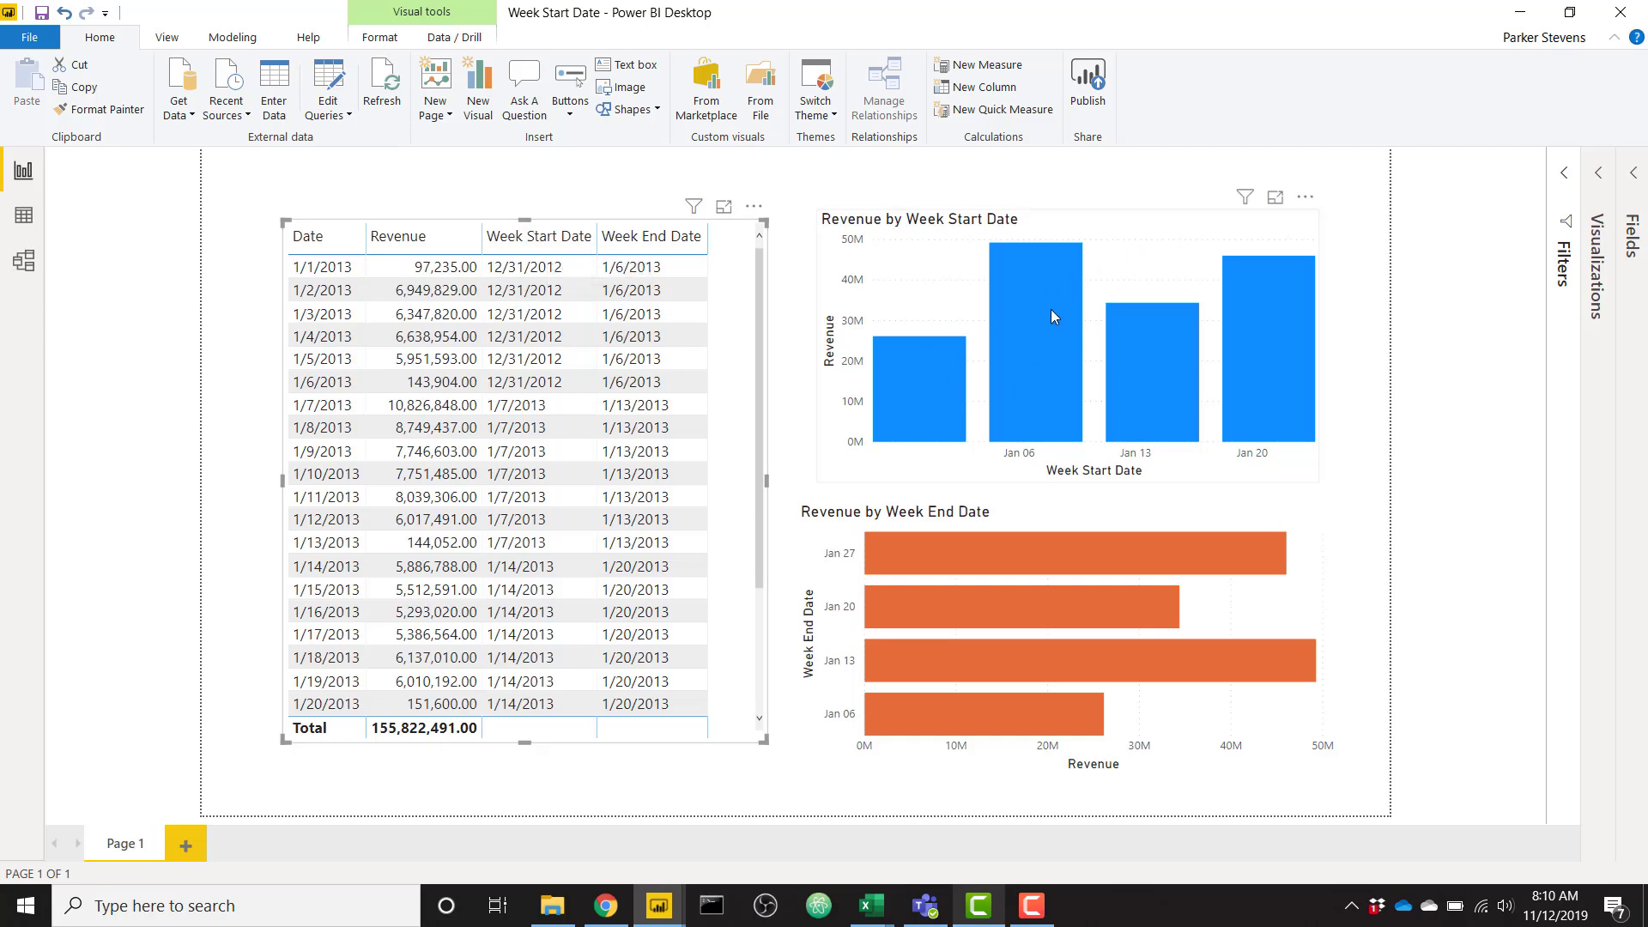
Step: Switch to the Week Start Date - Demo report and show its Data table in data view
mouse_move(1047, 313)
mouse_move(659, 905)
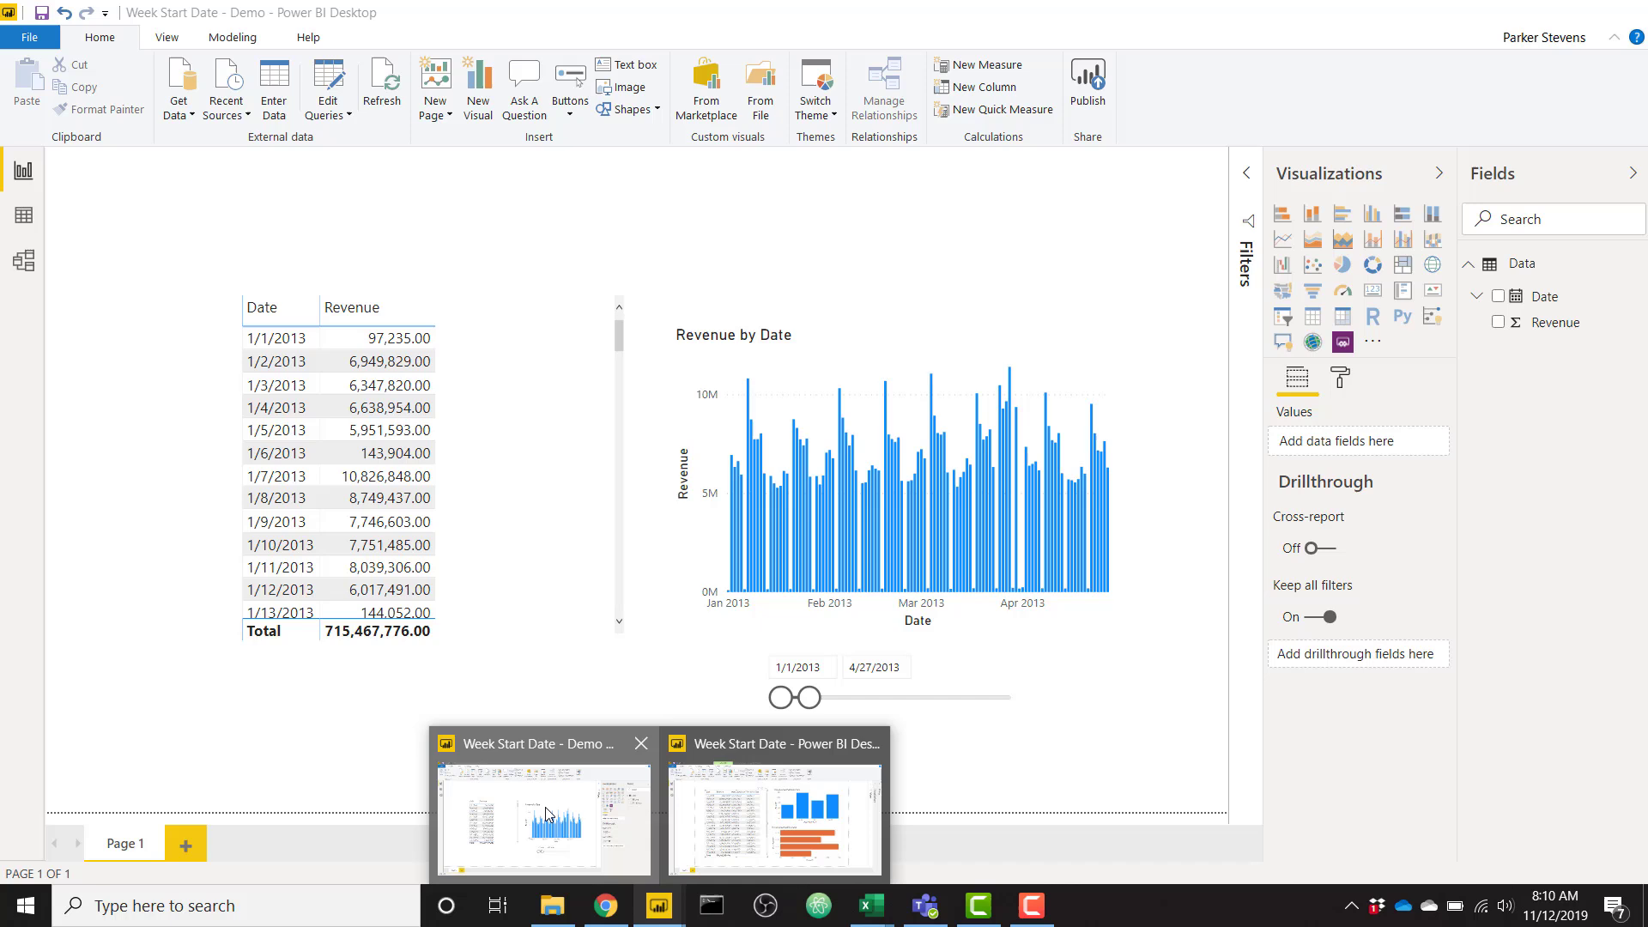
click(544, 807)
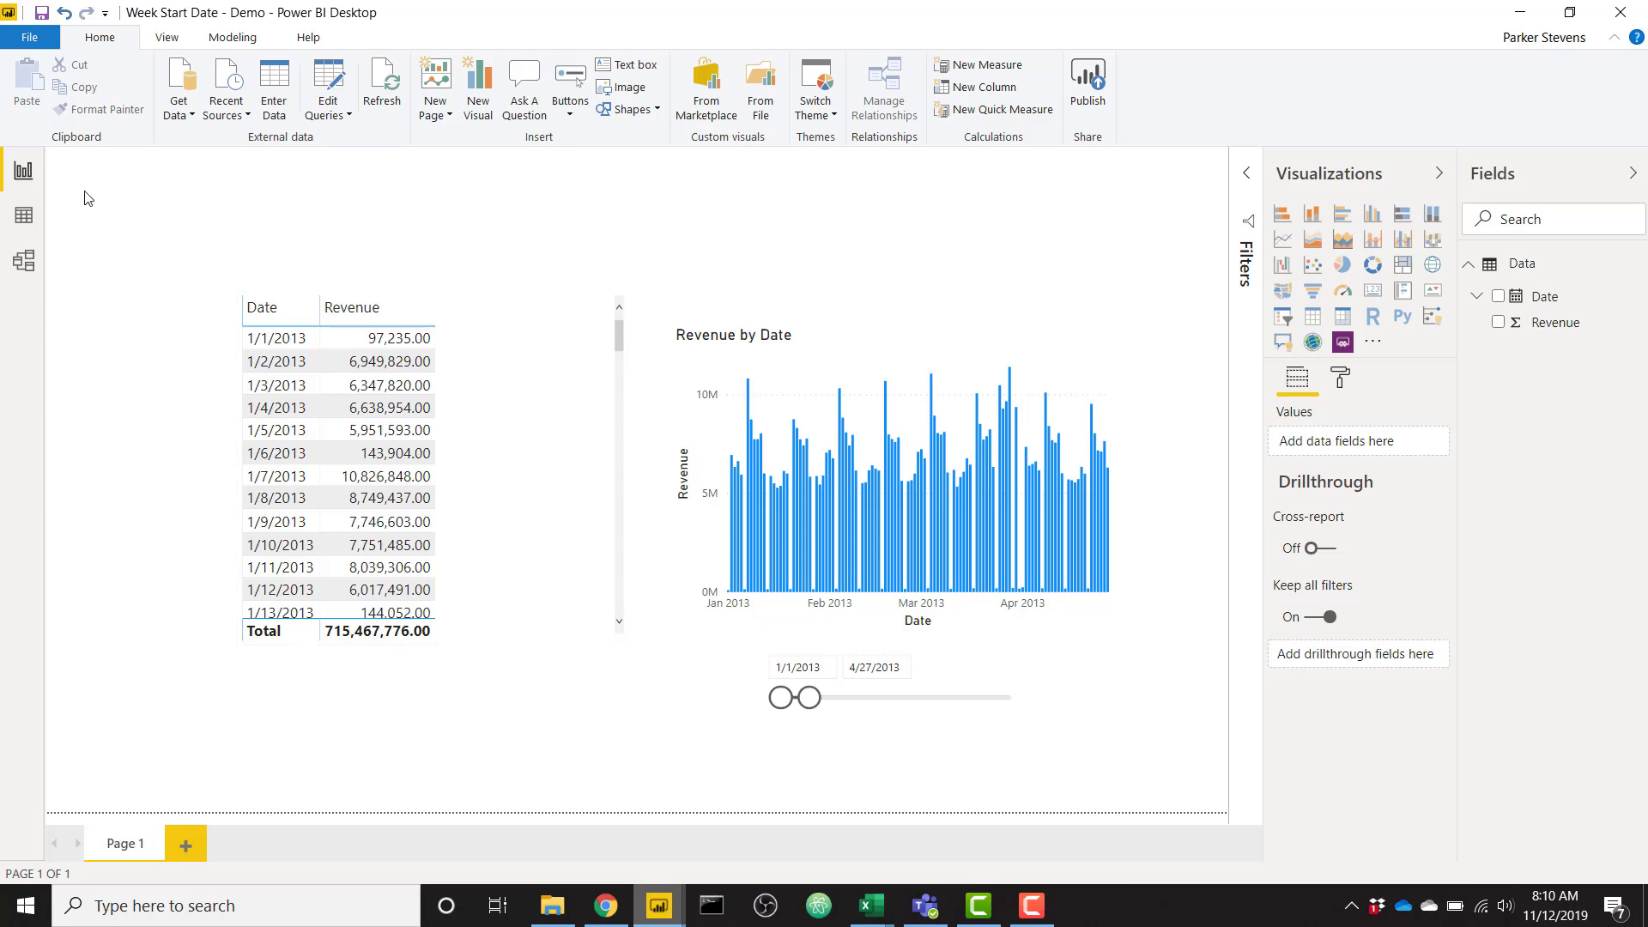
click(38, 218)
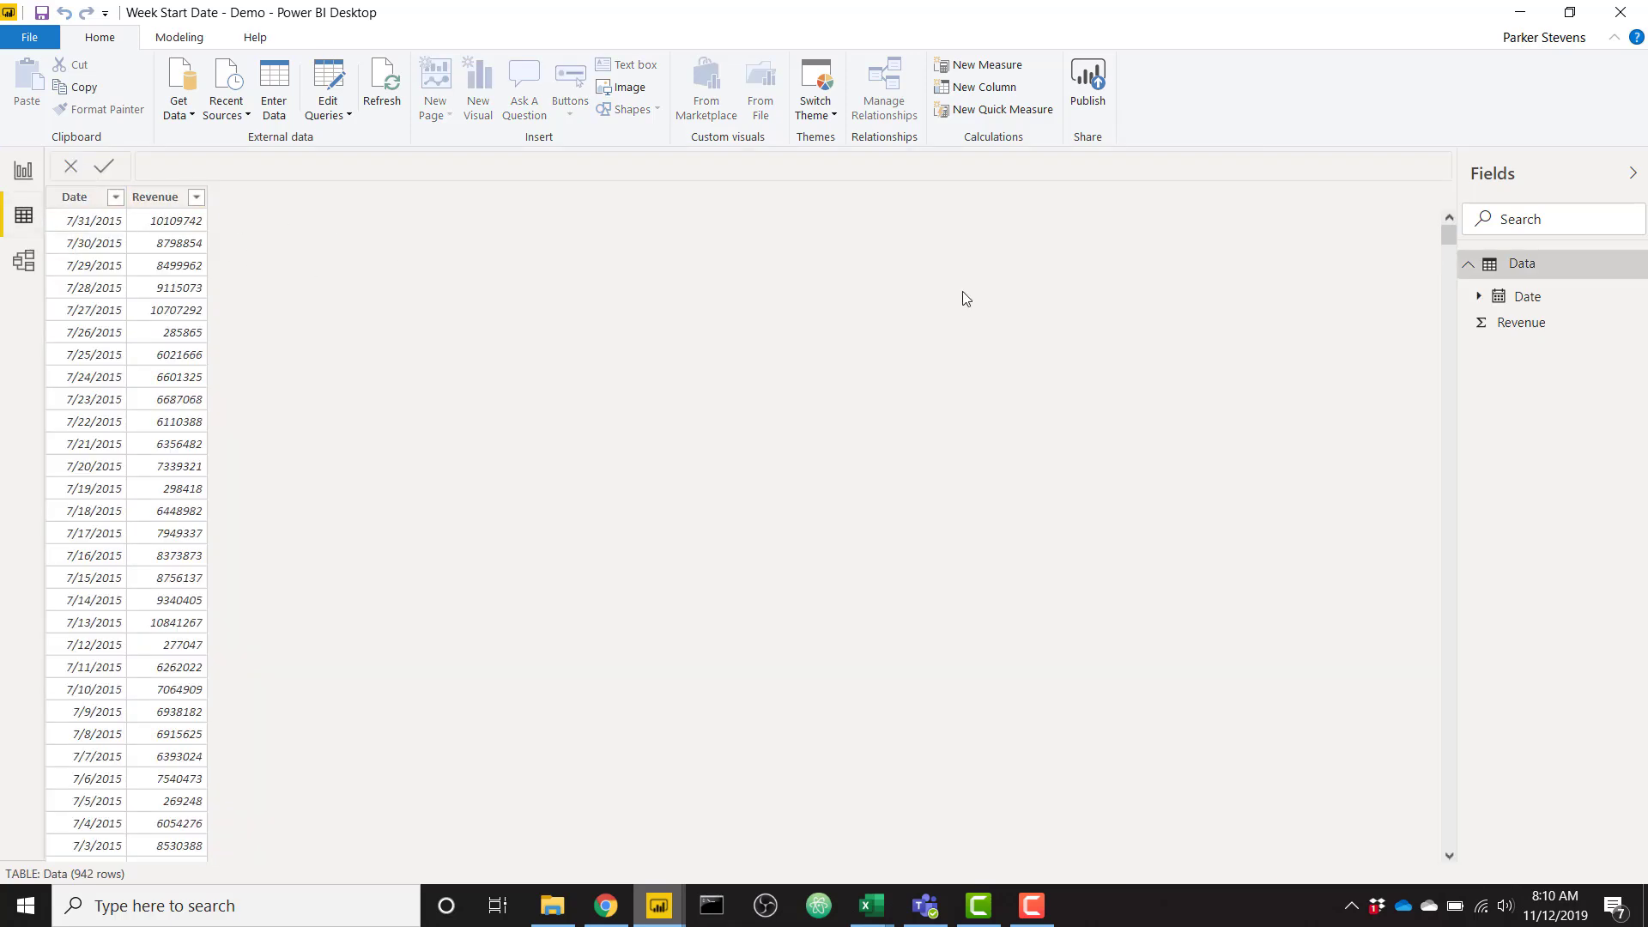
Step: Add a calculated column named Week Start Date to the Data table
right_click(1566, 266)
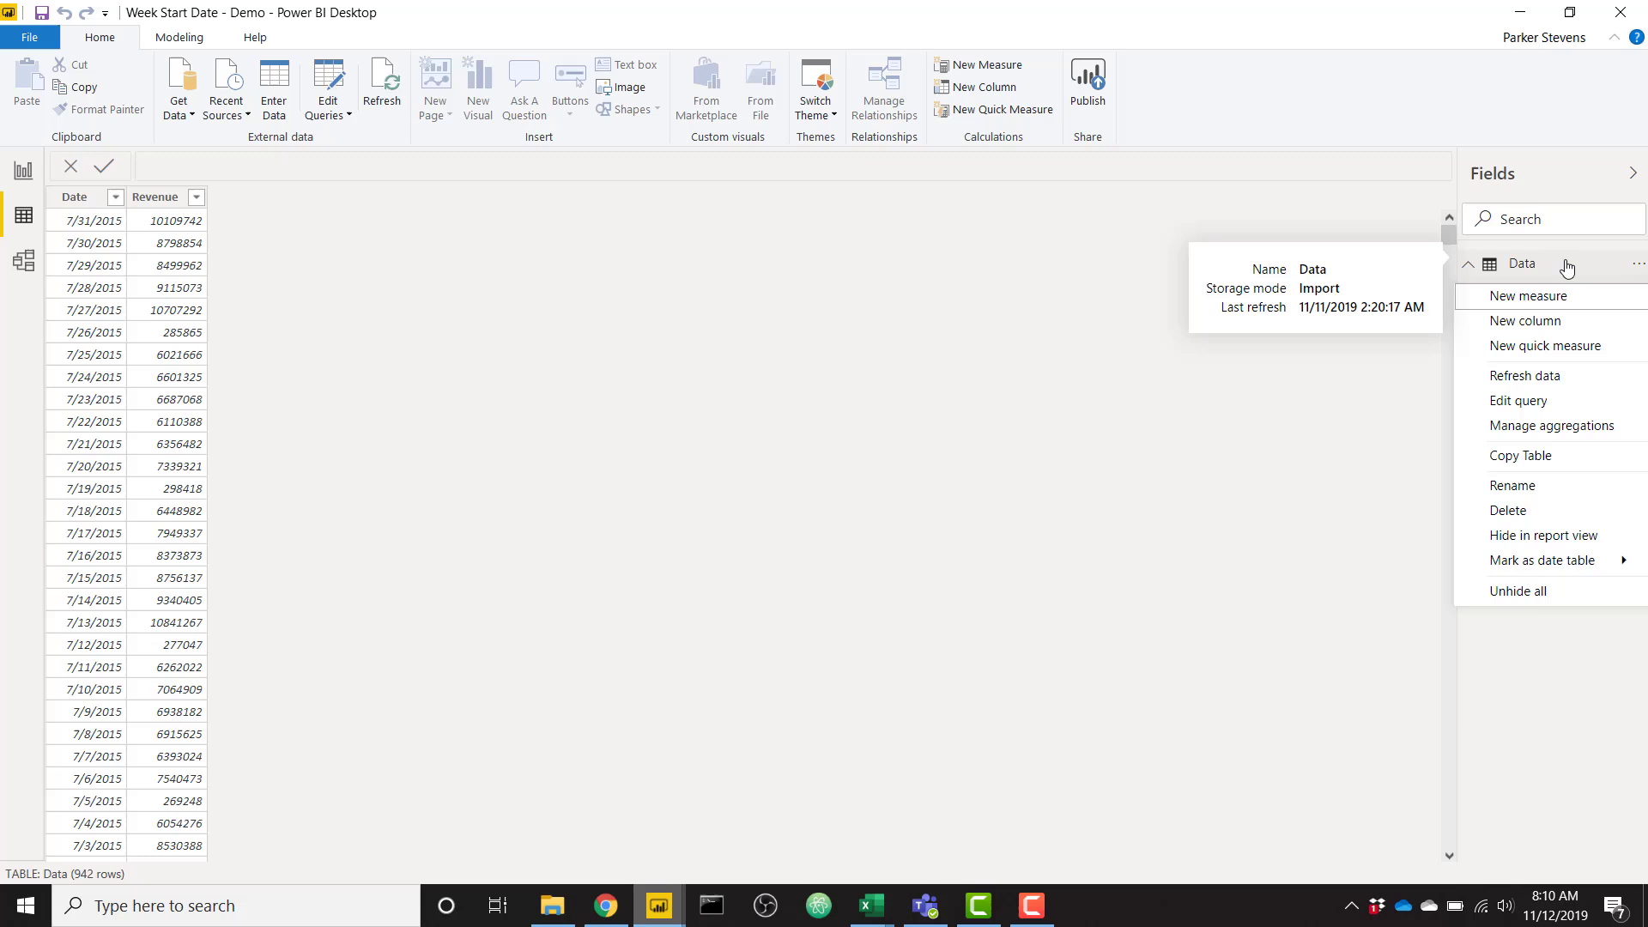
click(1536, 321)
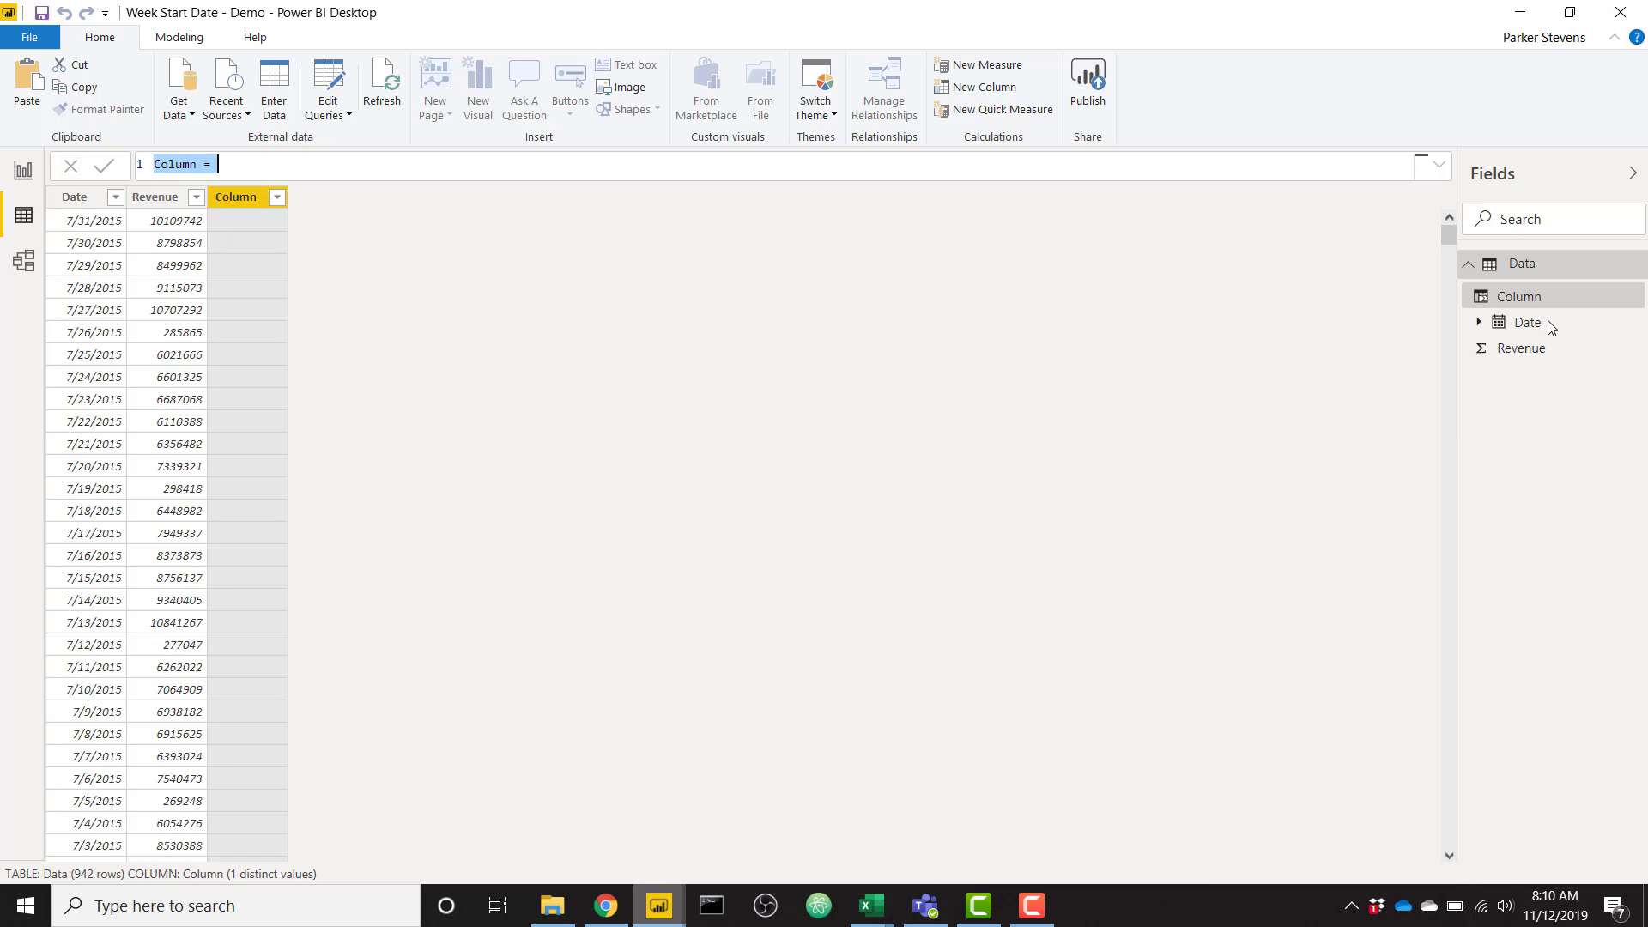
text(Week Start Date = )
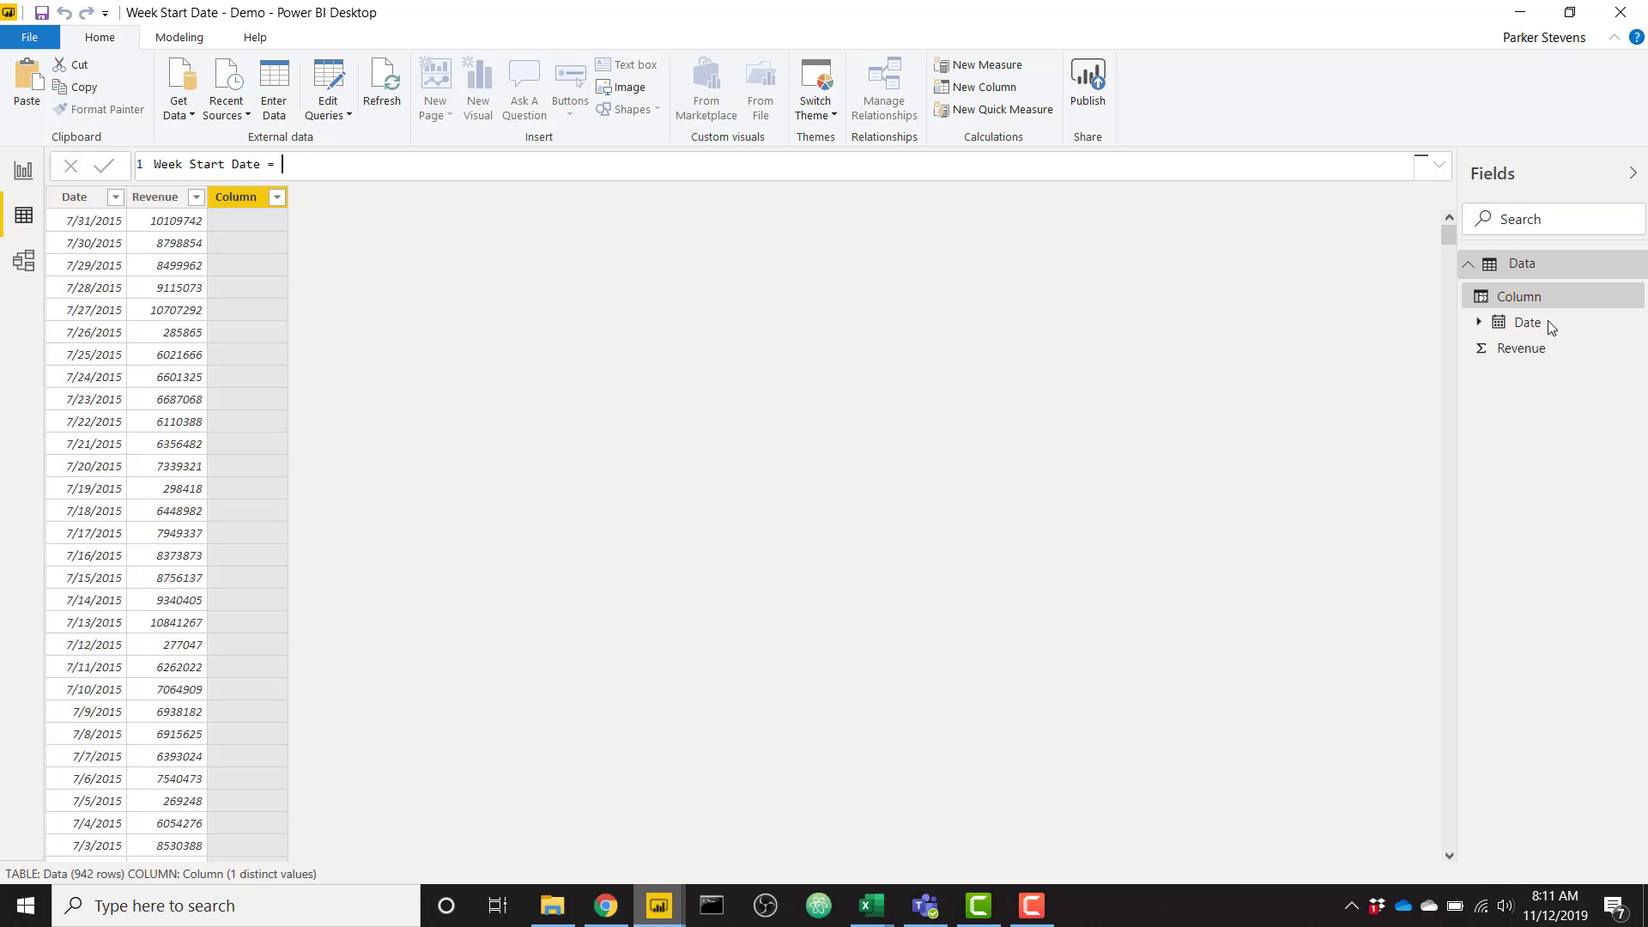
Step: Define the Week Start Date column as WEEKDAY(Data[Date],2), using the return type that numbers Monday=1 through Sunday=7
text(WEED)
key(BackSpace)
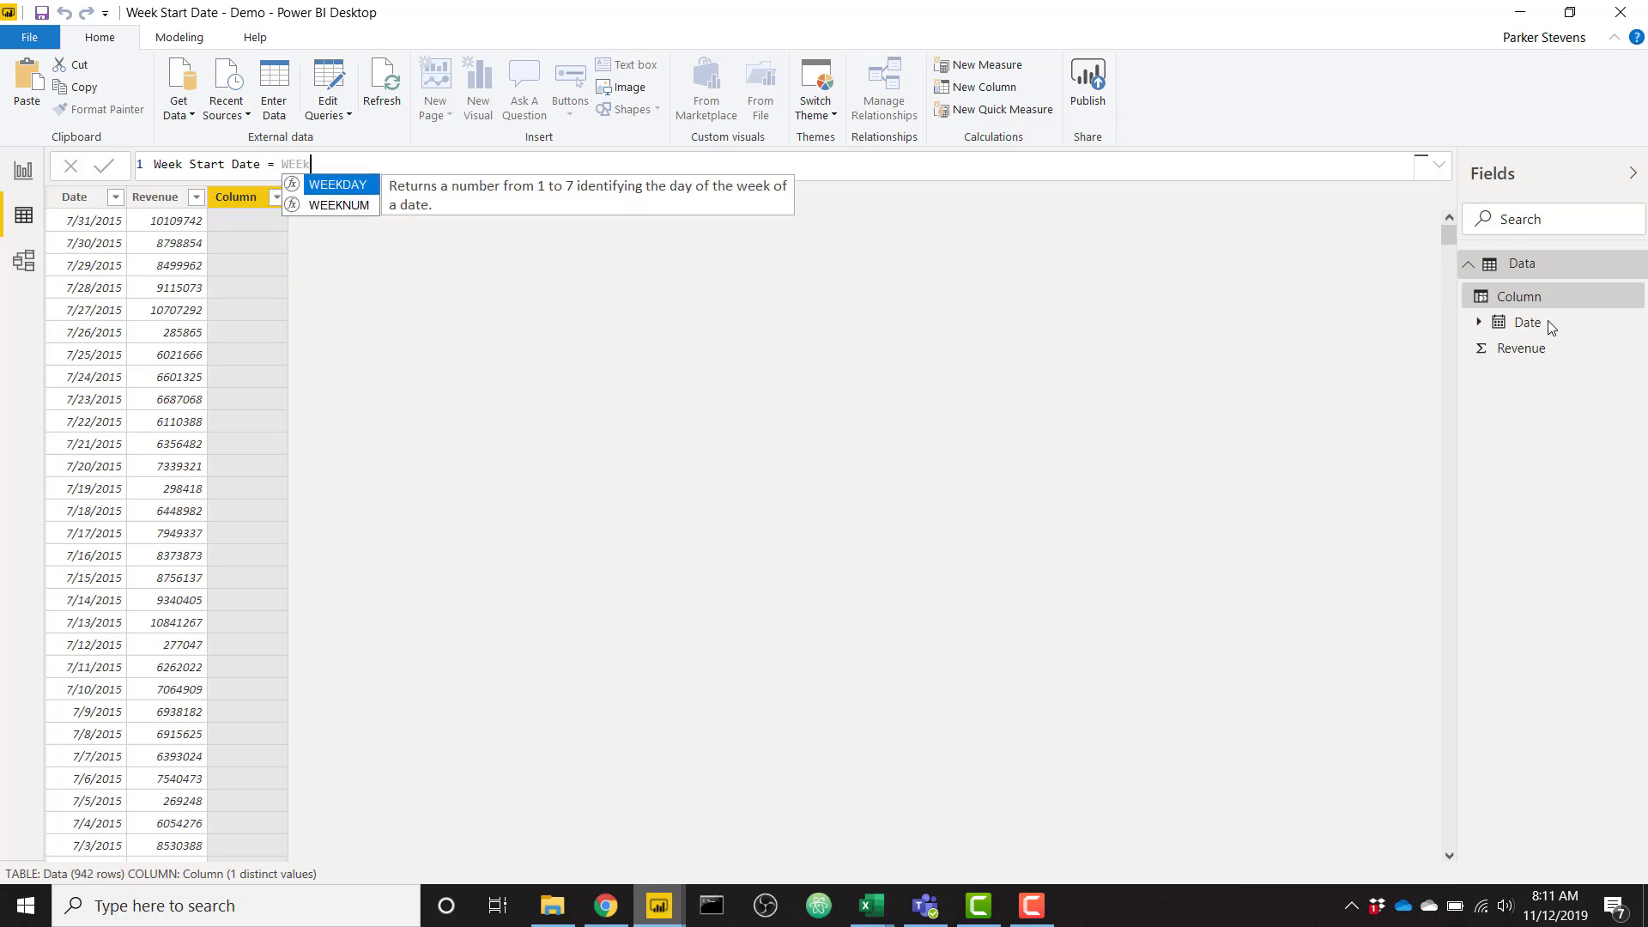
key(Tab)
text(dat)
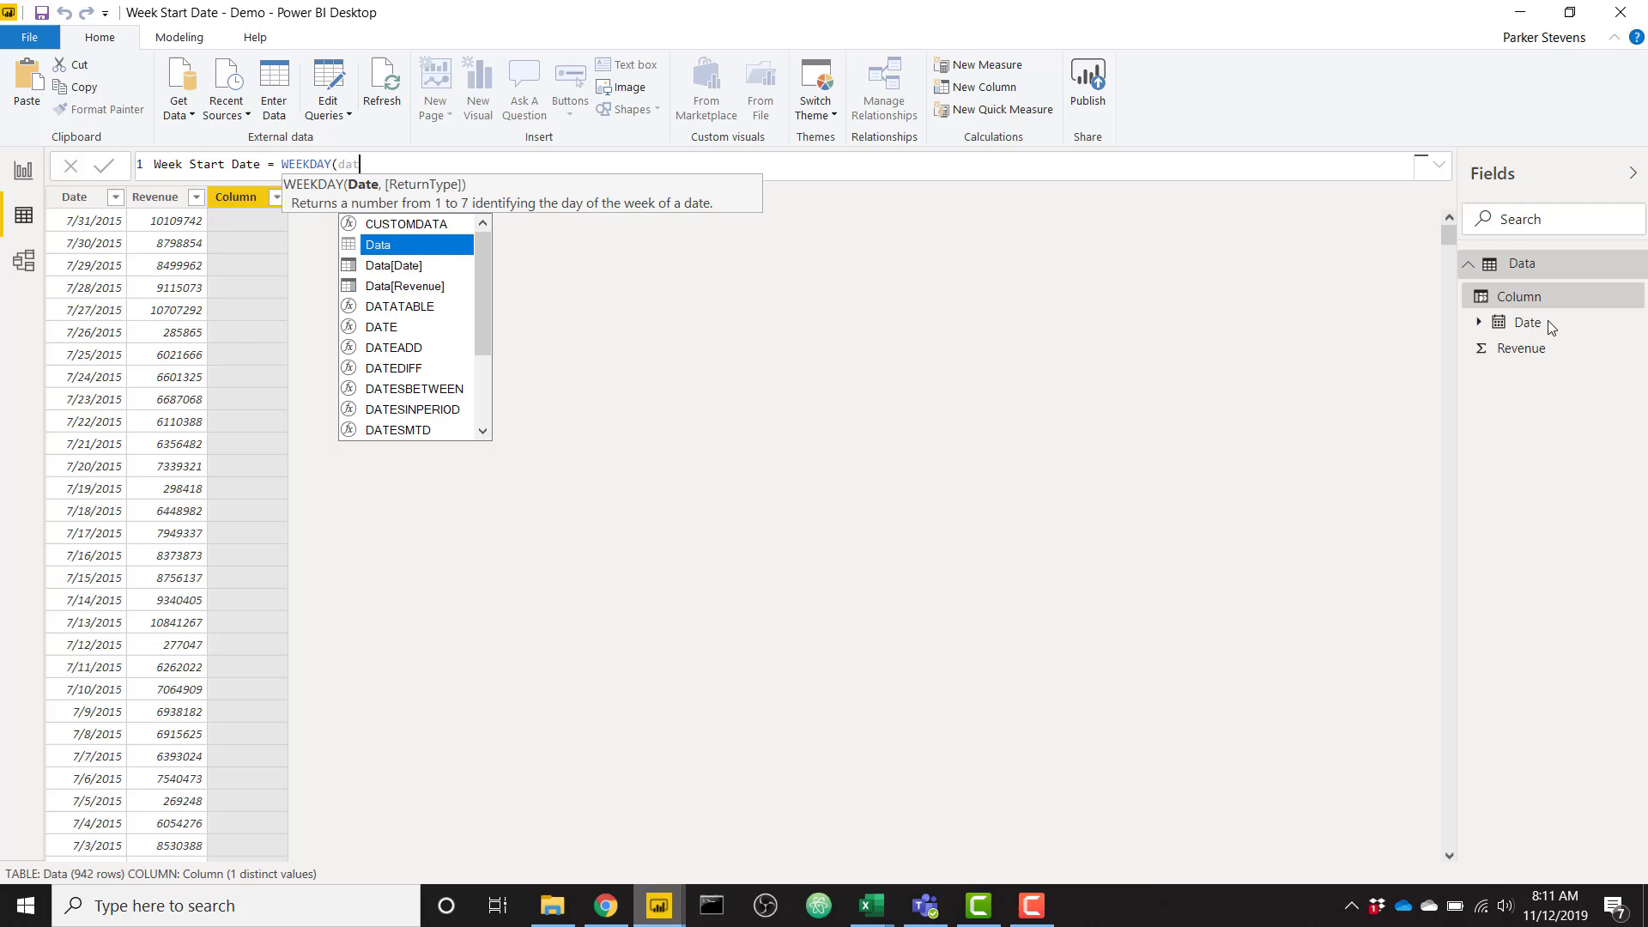
key(Down)
key(Tab)
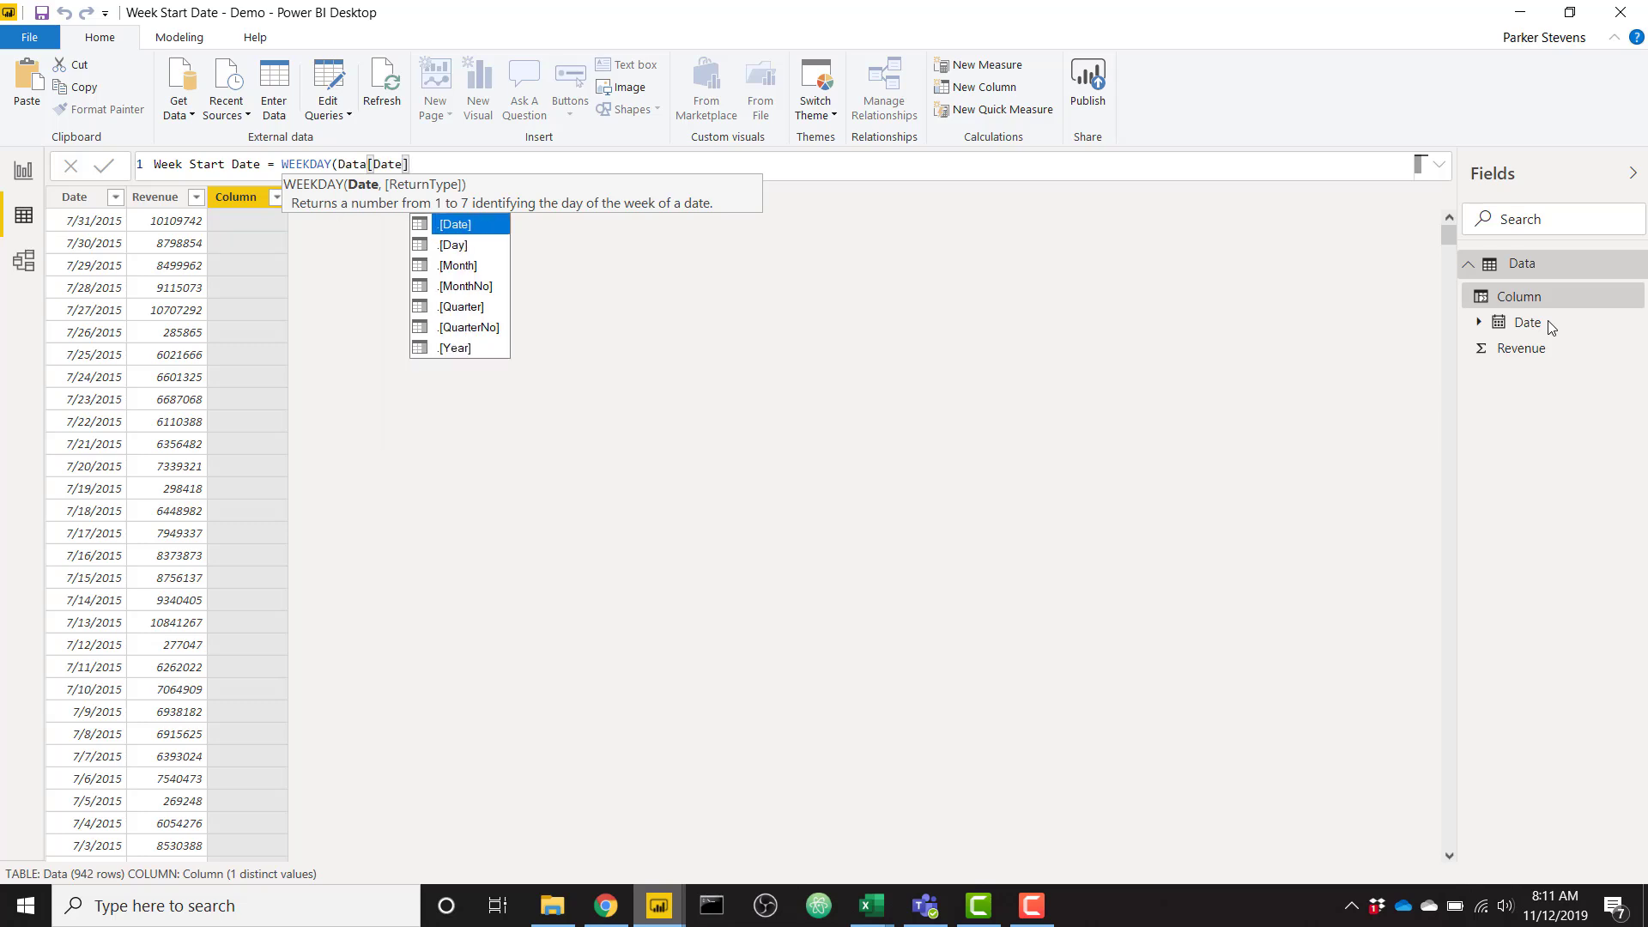
text(,)
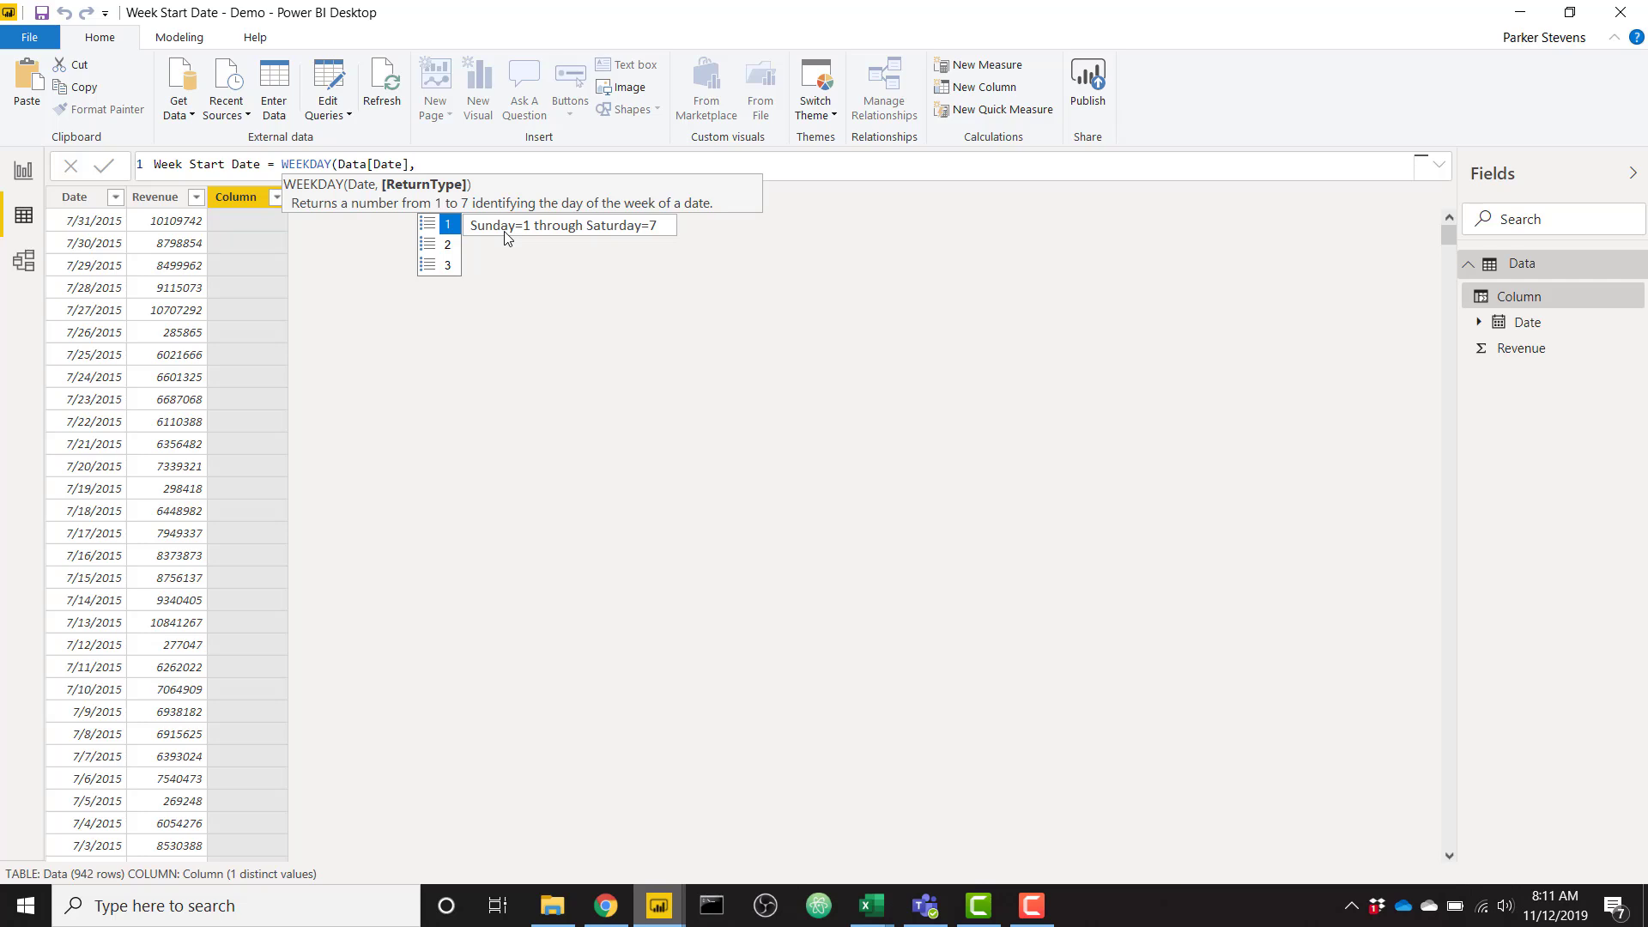
click(457, 246)
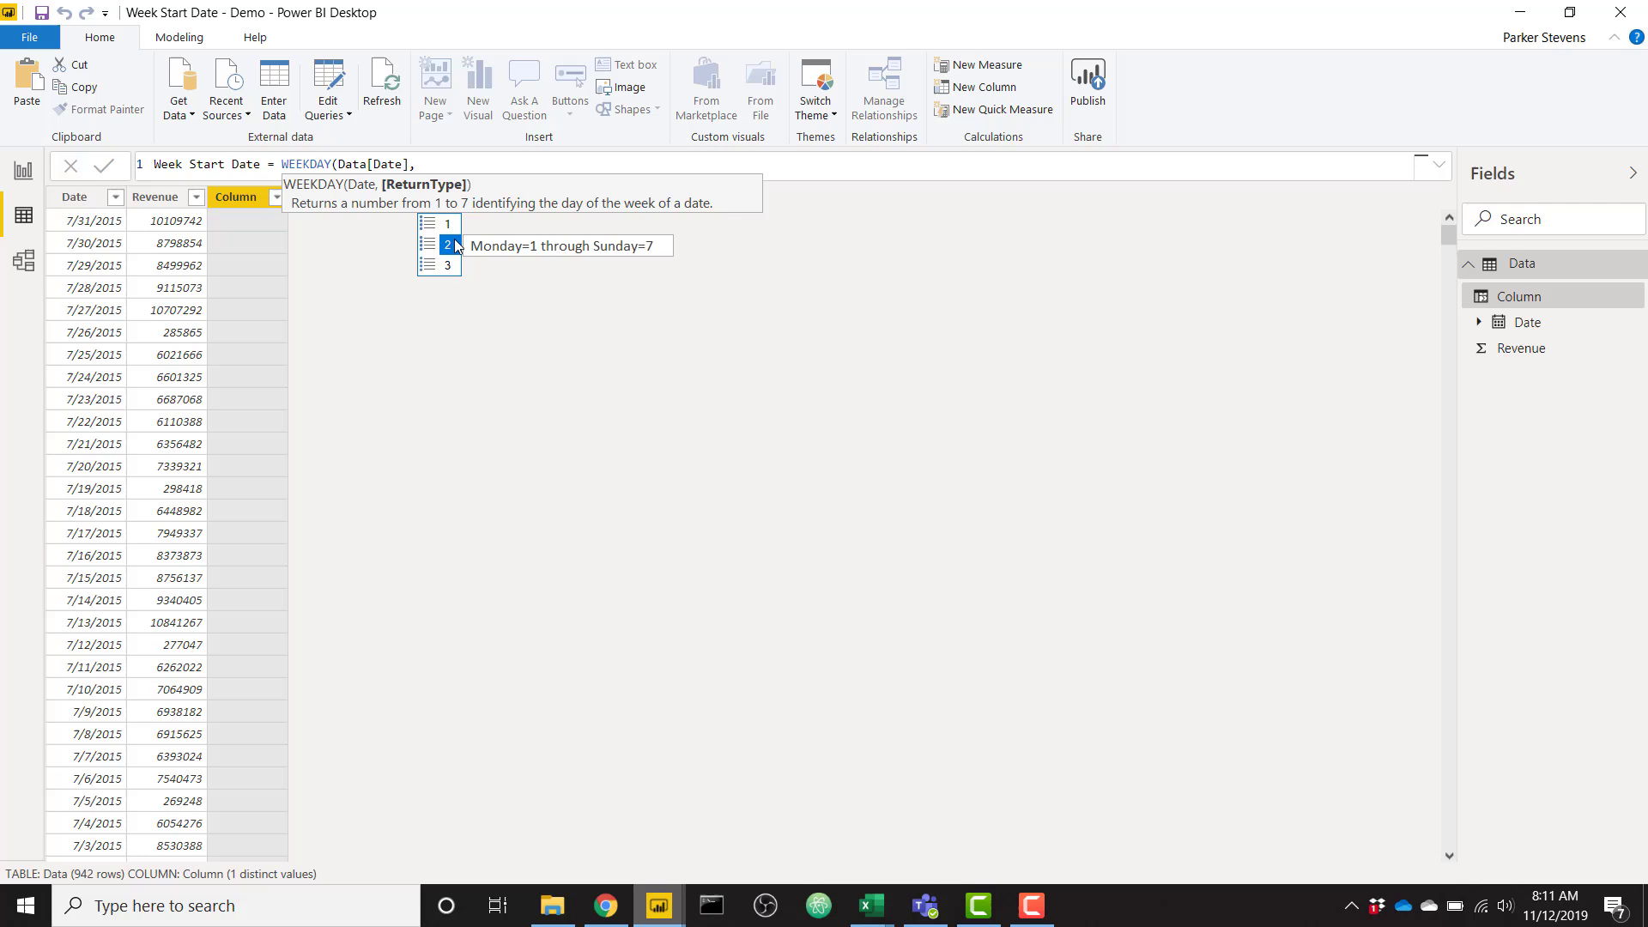
click(450, 266)
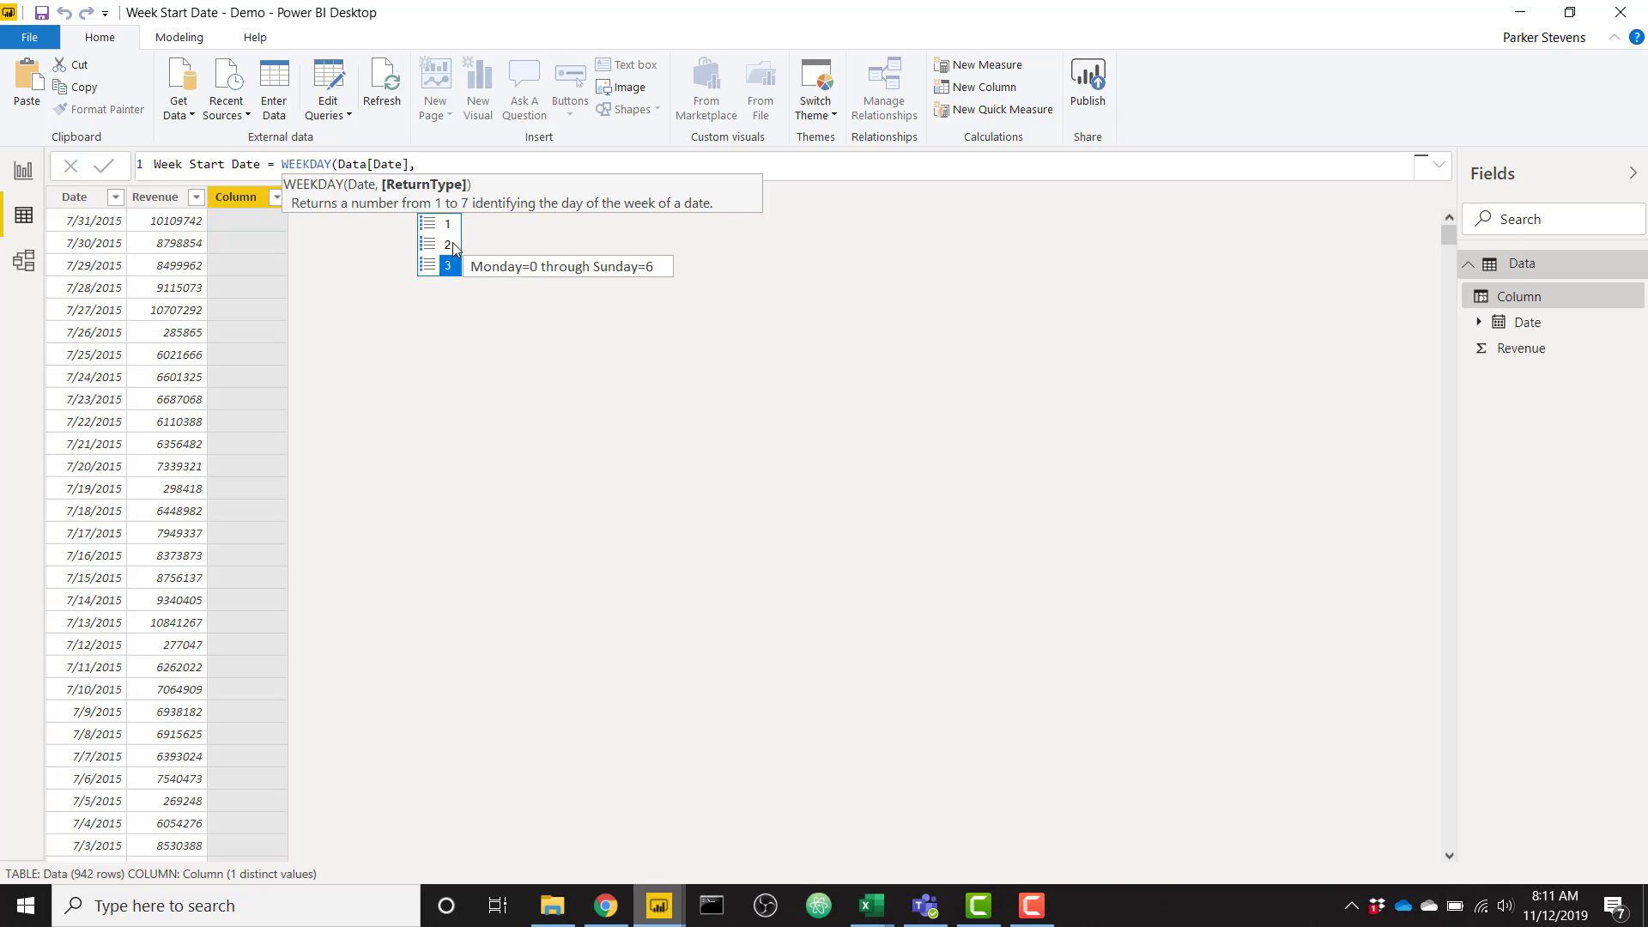
click(451, 244)
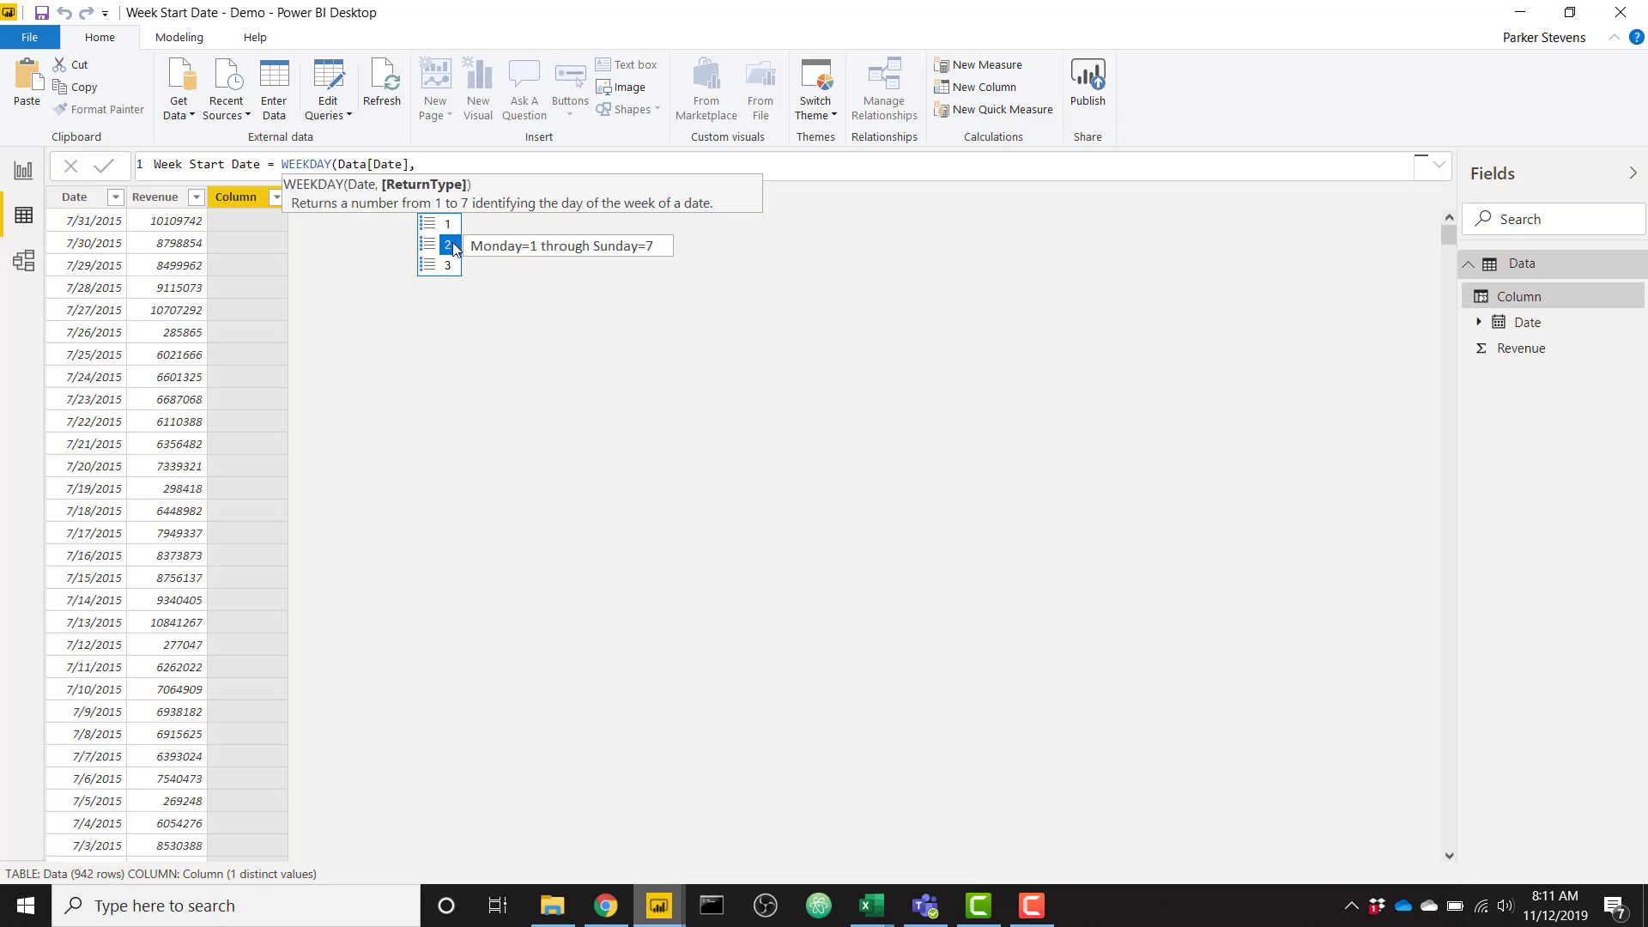
double_click(454, 247)
text())
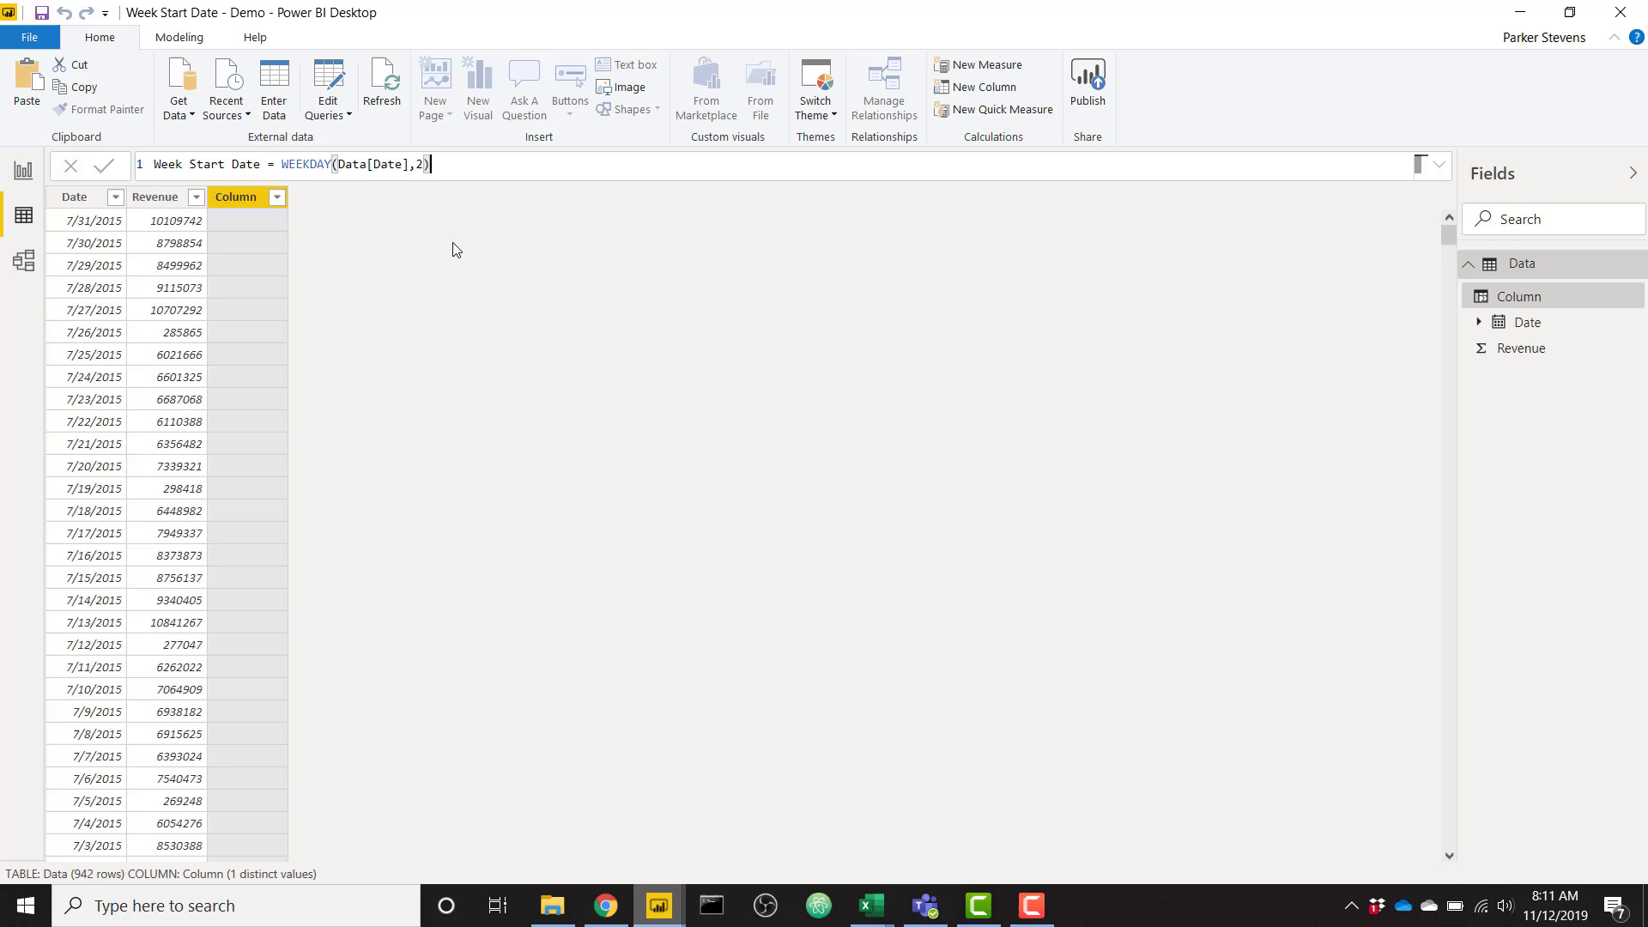
key(Return)
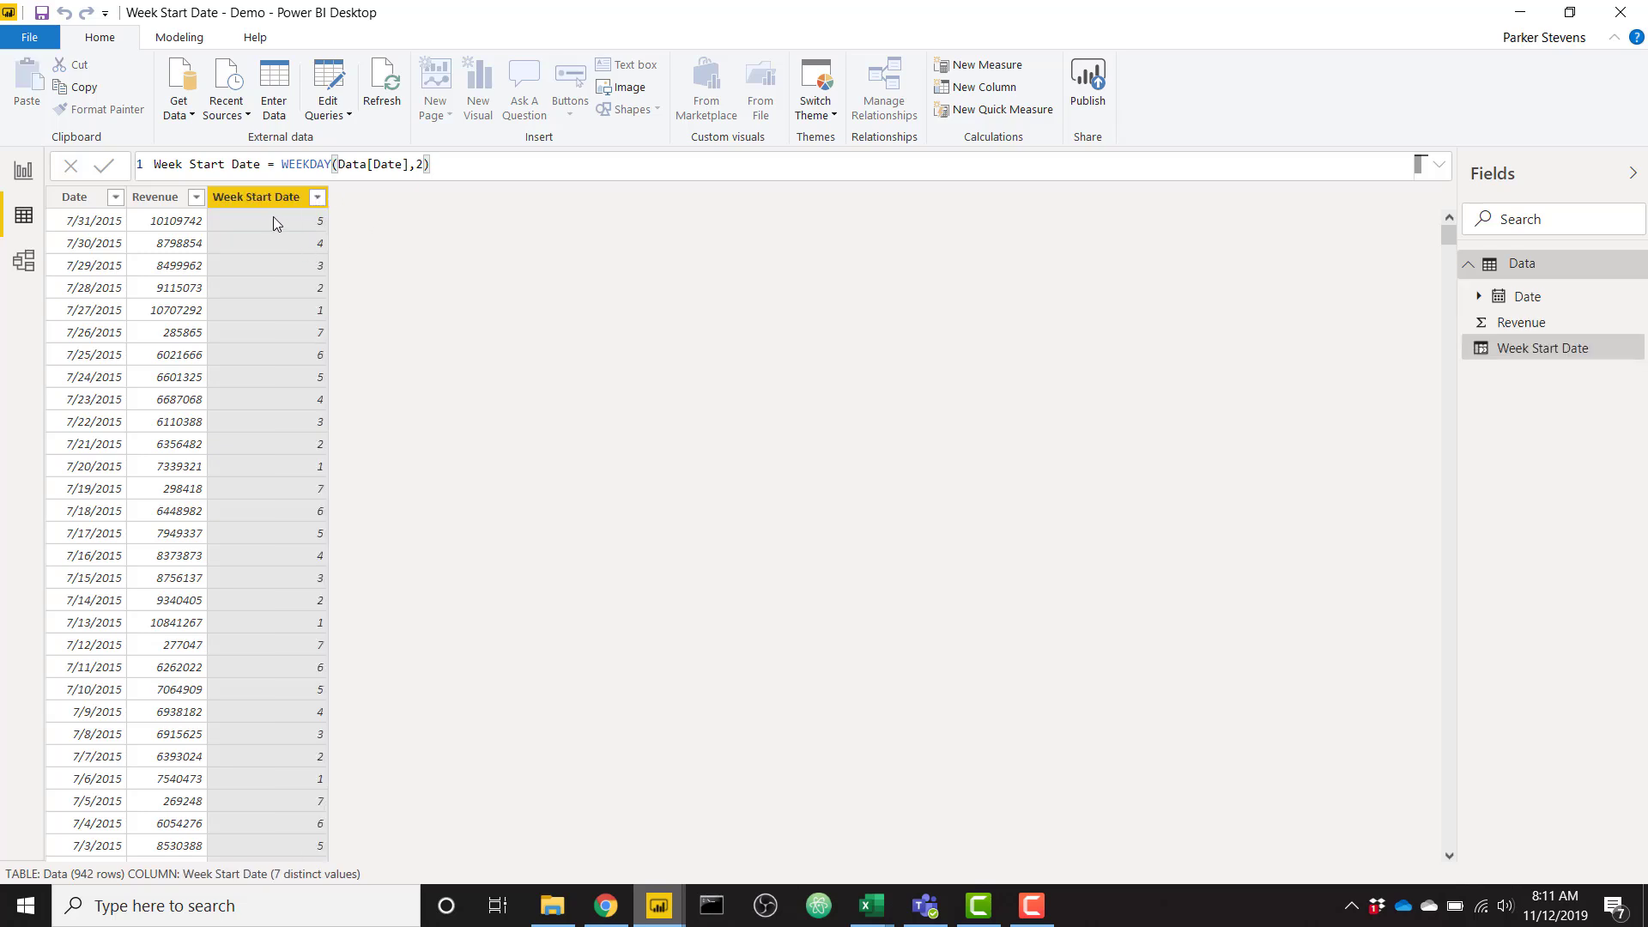
Step: Sort the Data table by the Date column in ascending order
click(116, 196)
click(115, 196)
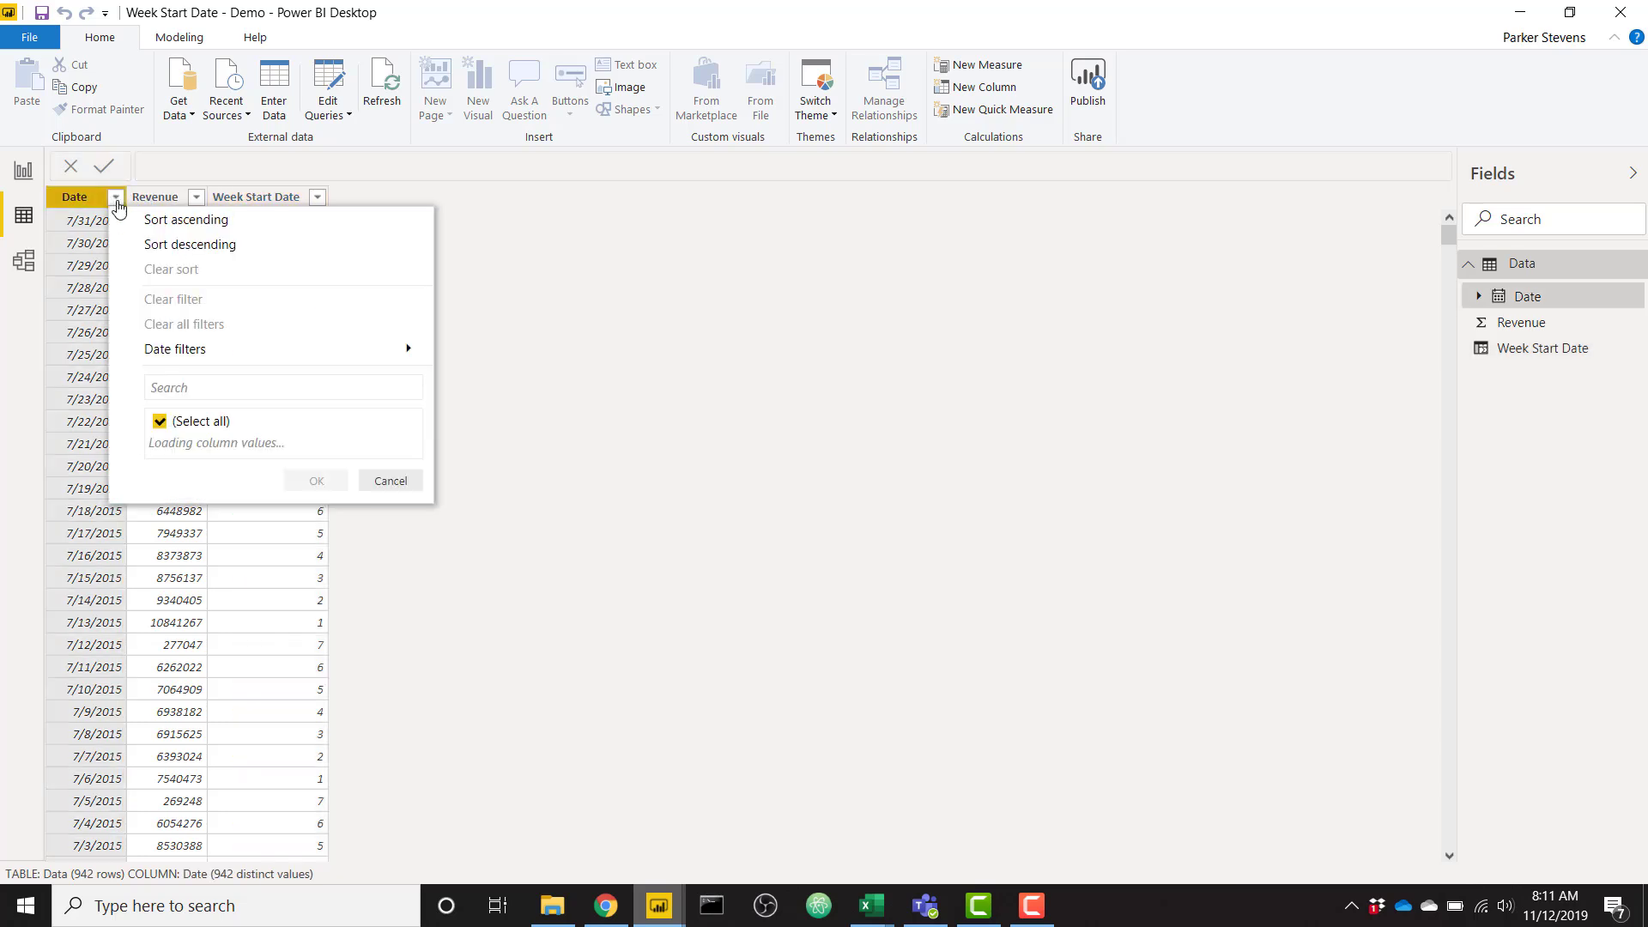
click(151, 233)
click(211, 225)
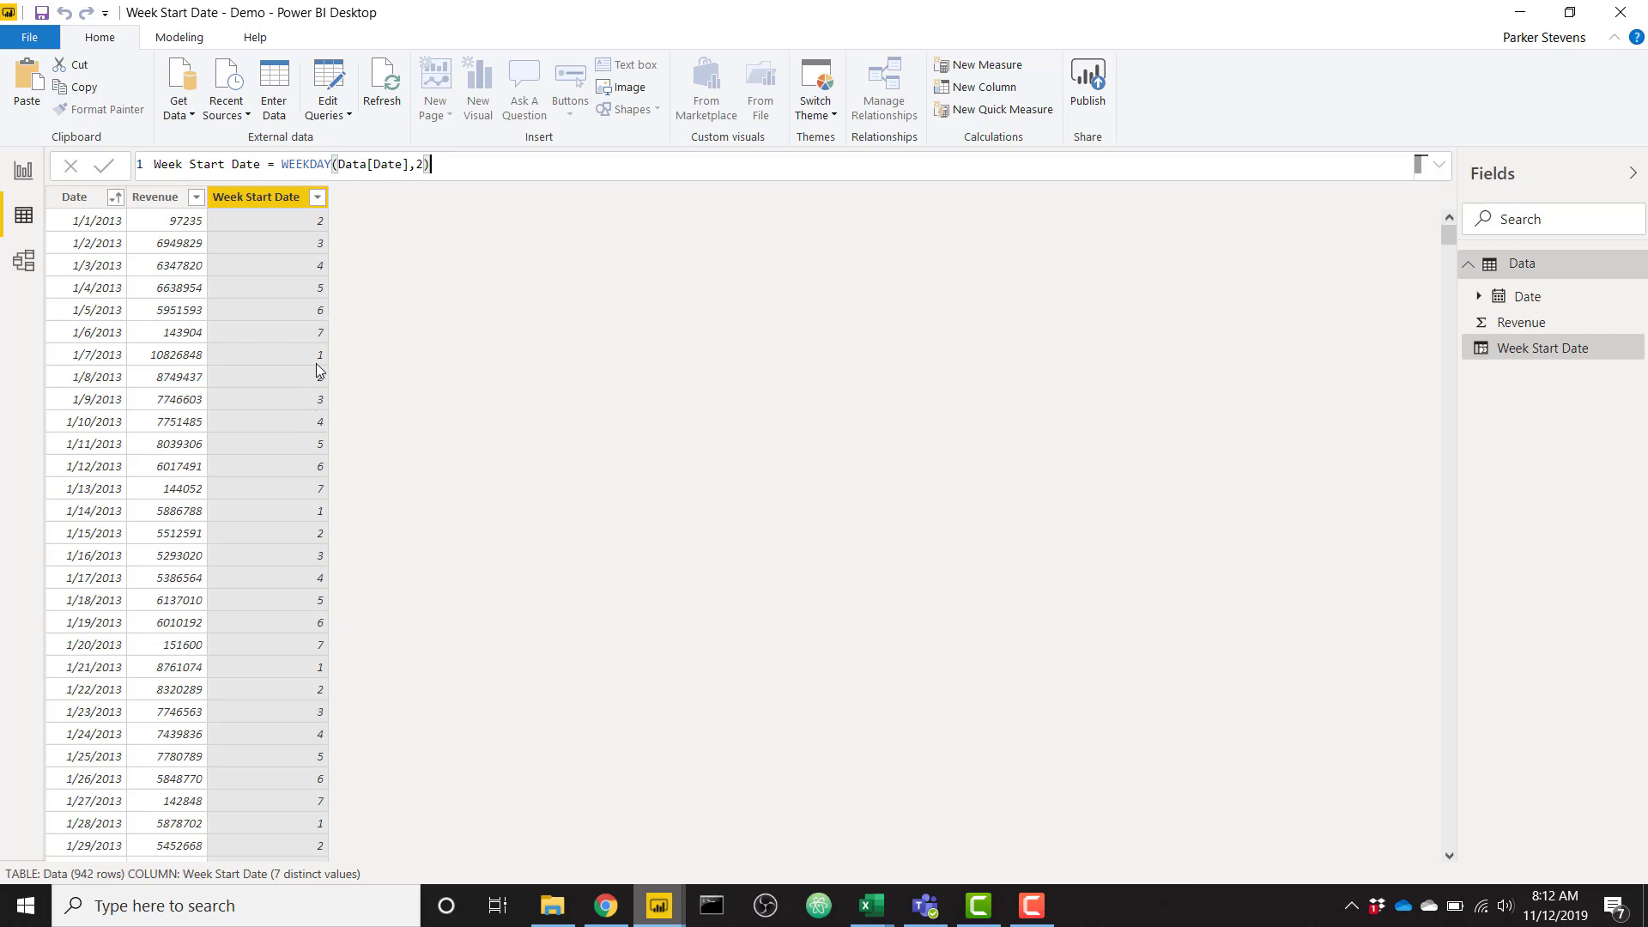
Step: Change the Week Start Date formula to Data[Date] - WEEKDAY(Data[Date],2)
click(285, 169)
text(dat)
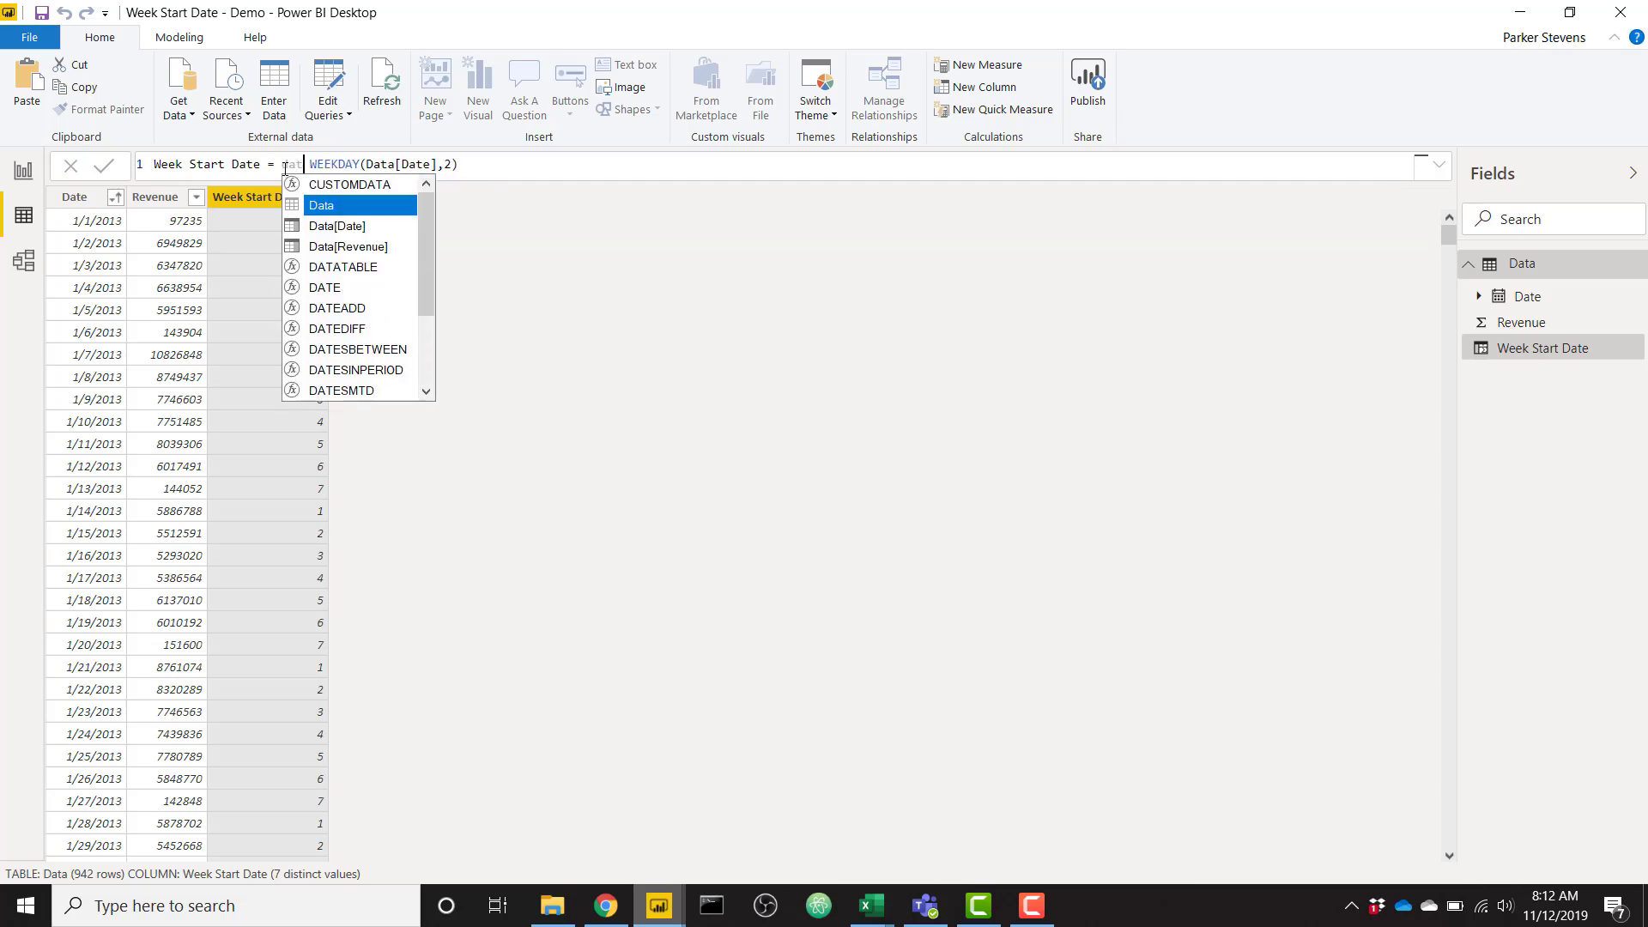
key(Down)
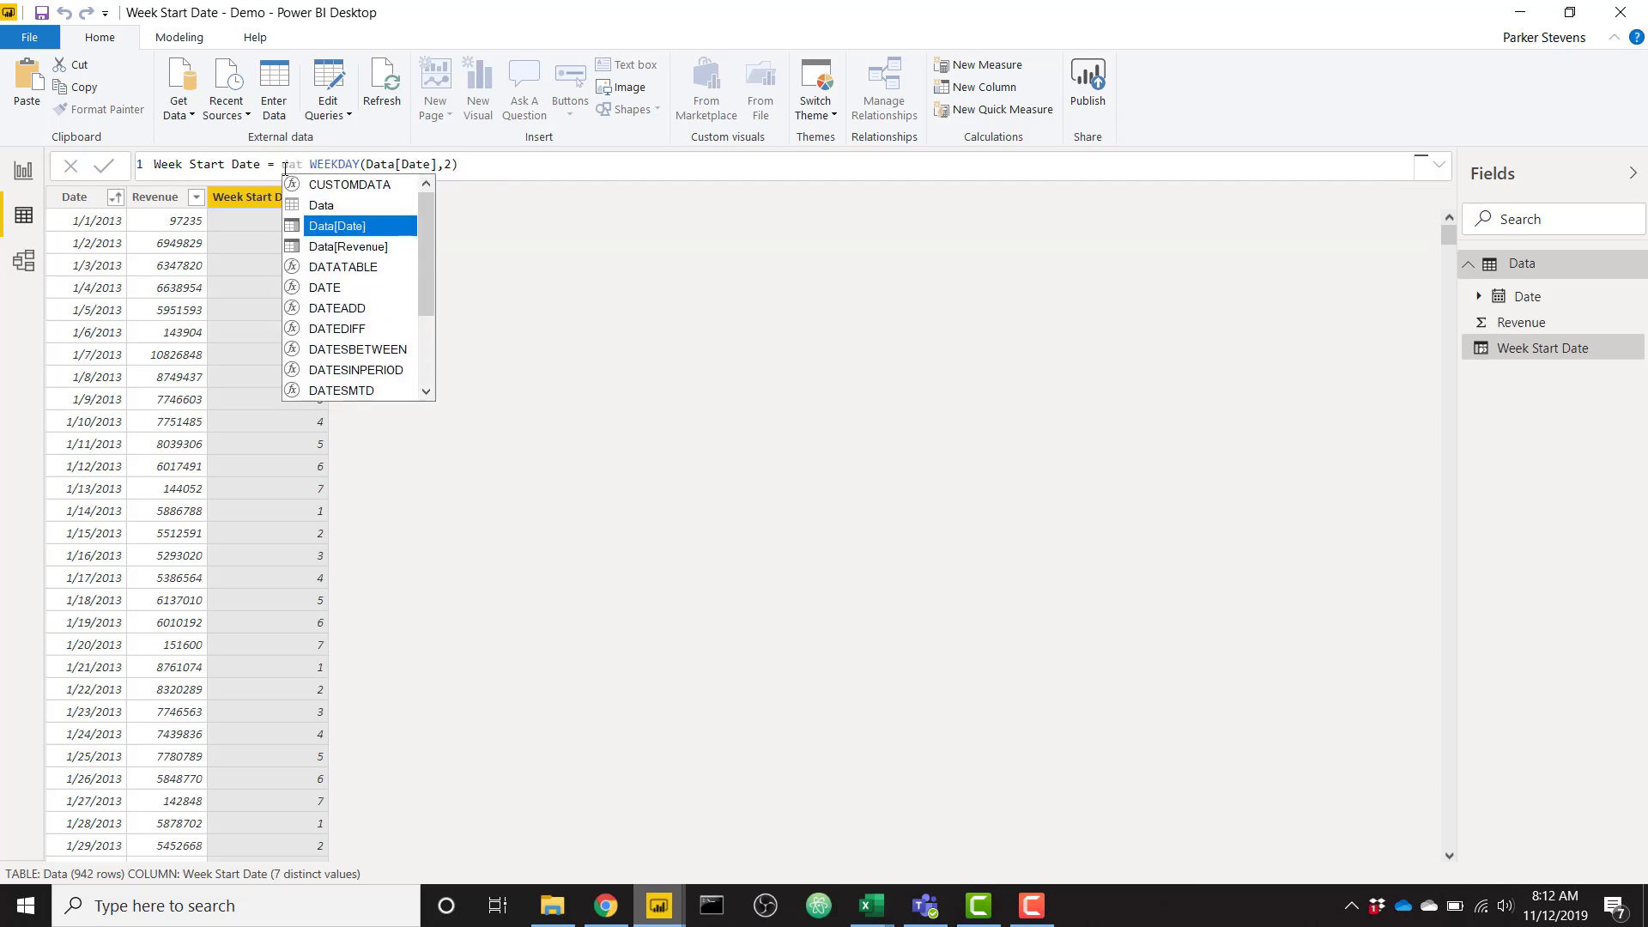
key(Tab)
text(-)
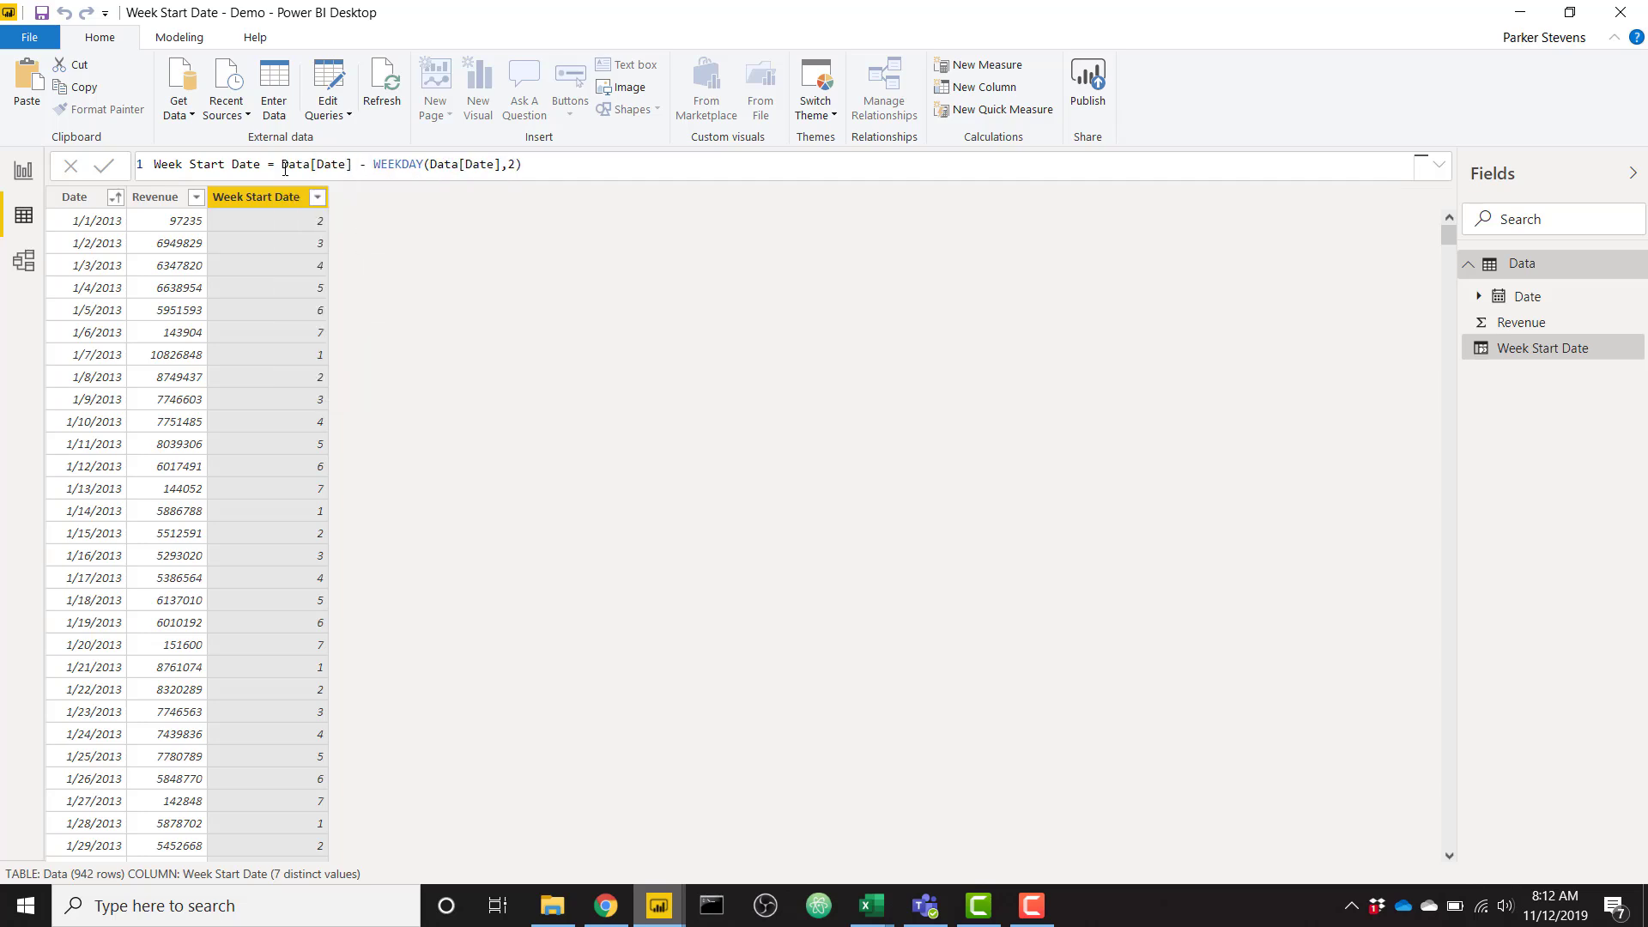
key(Return)
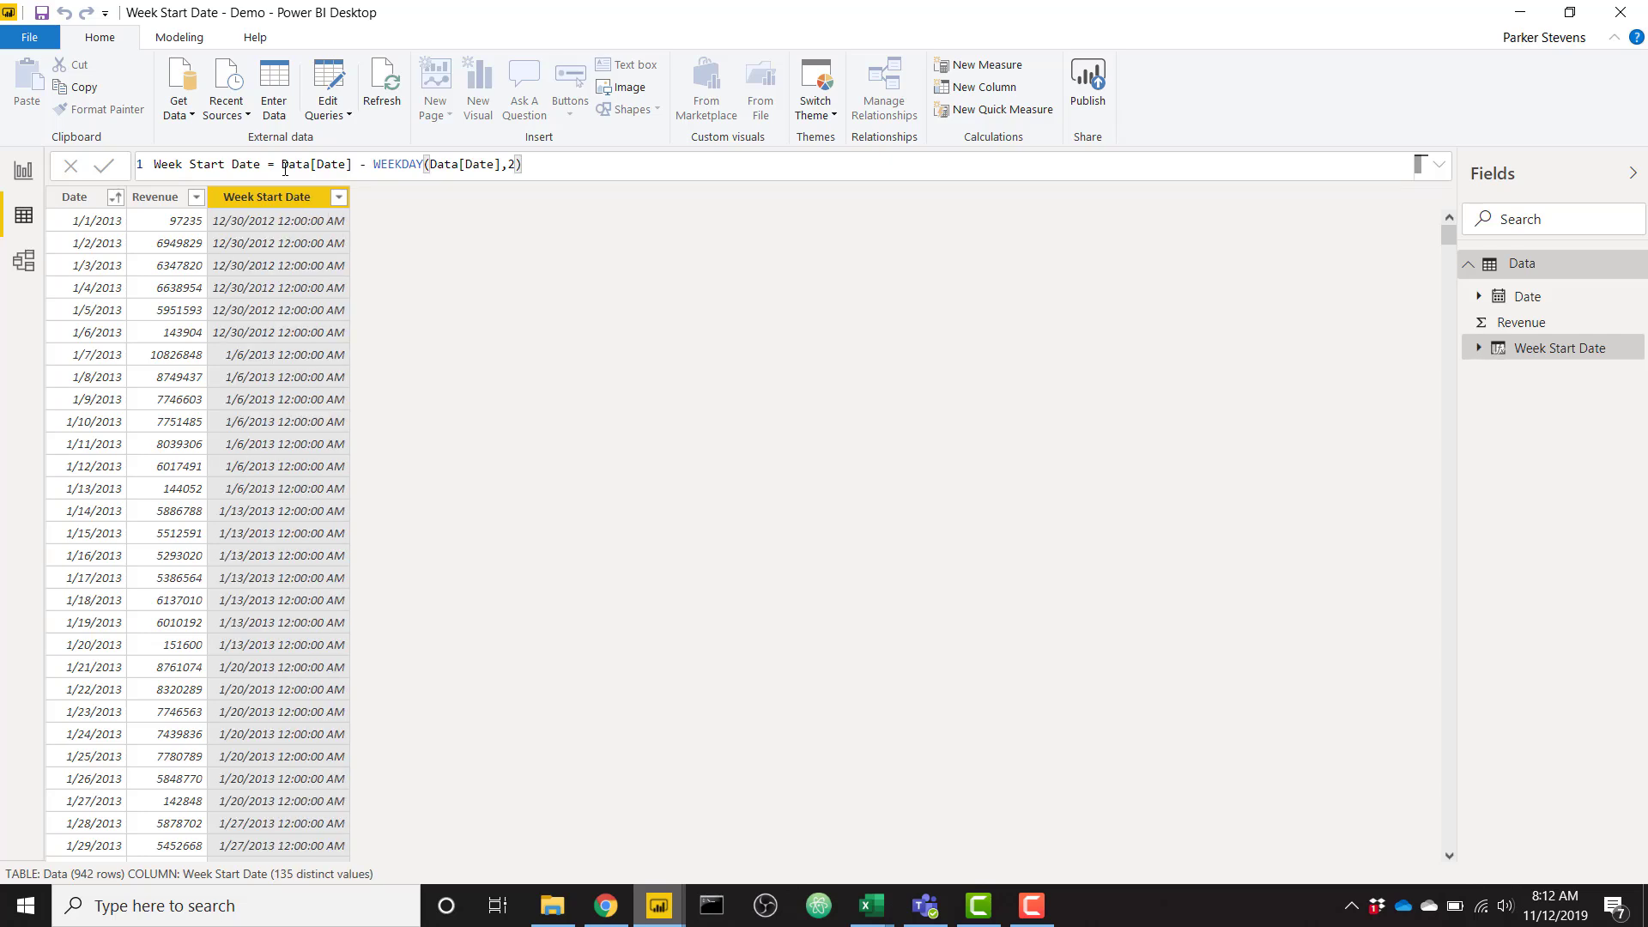
Step: Format the Week Start Date column as a date without time, using *3/14/2001 (M/d/yyyy)
click(179, 37)
click(440, 87)
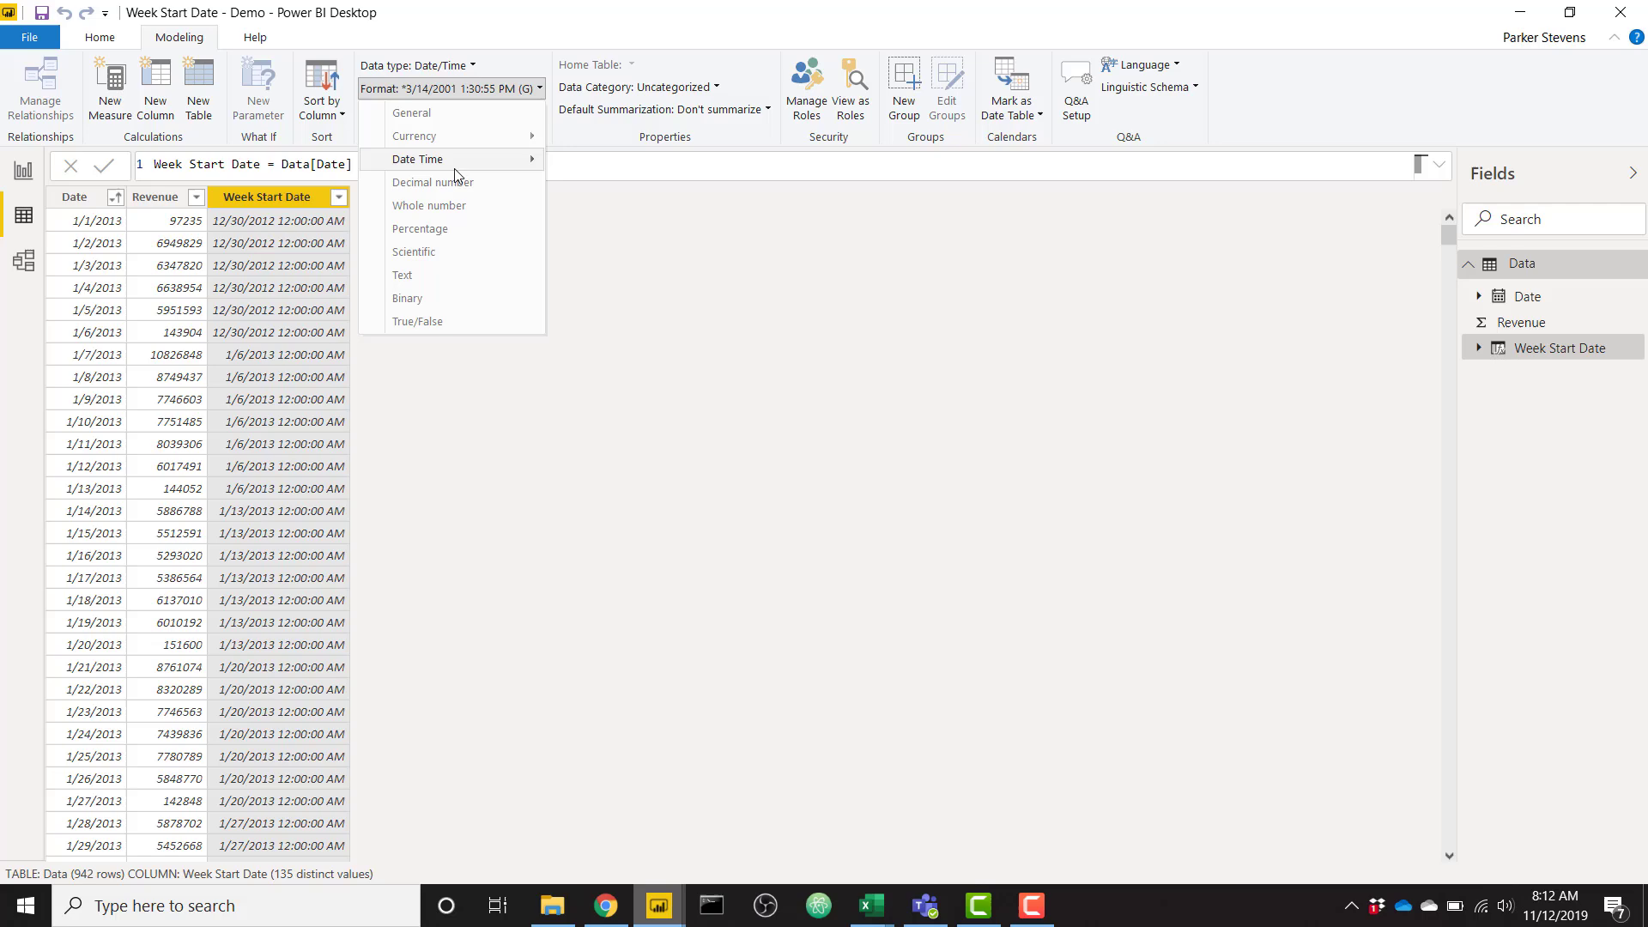
mouse_move(457, 160)
click(656, 173)
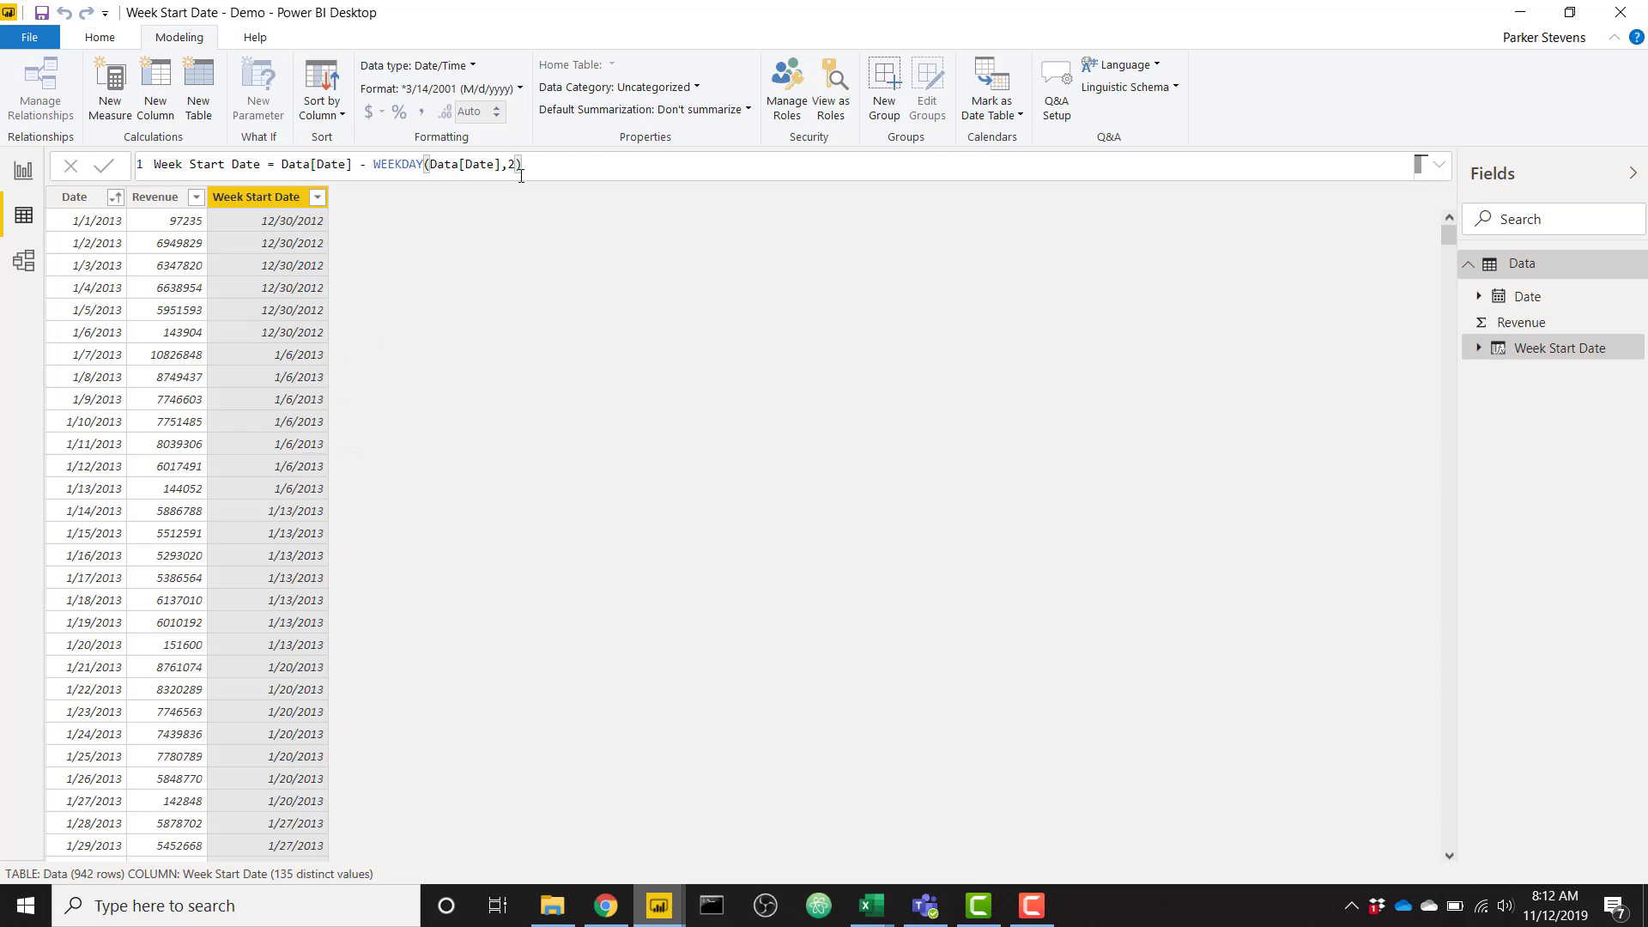
Step: Try adding a number of days at the end of the Week Start Date formula, and remove the addition again
text(+ 7)
key(BackSpace)
text(1)
key(Return)
key(BackSpace)
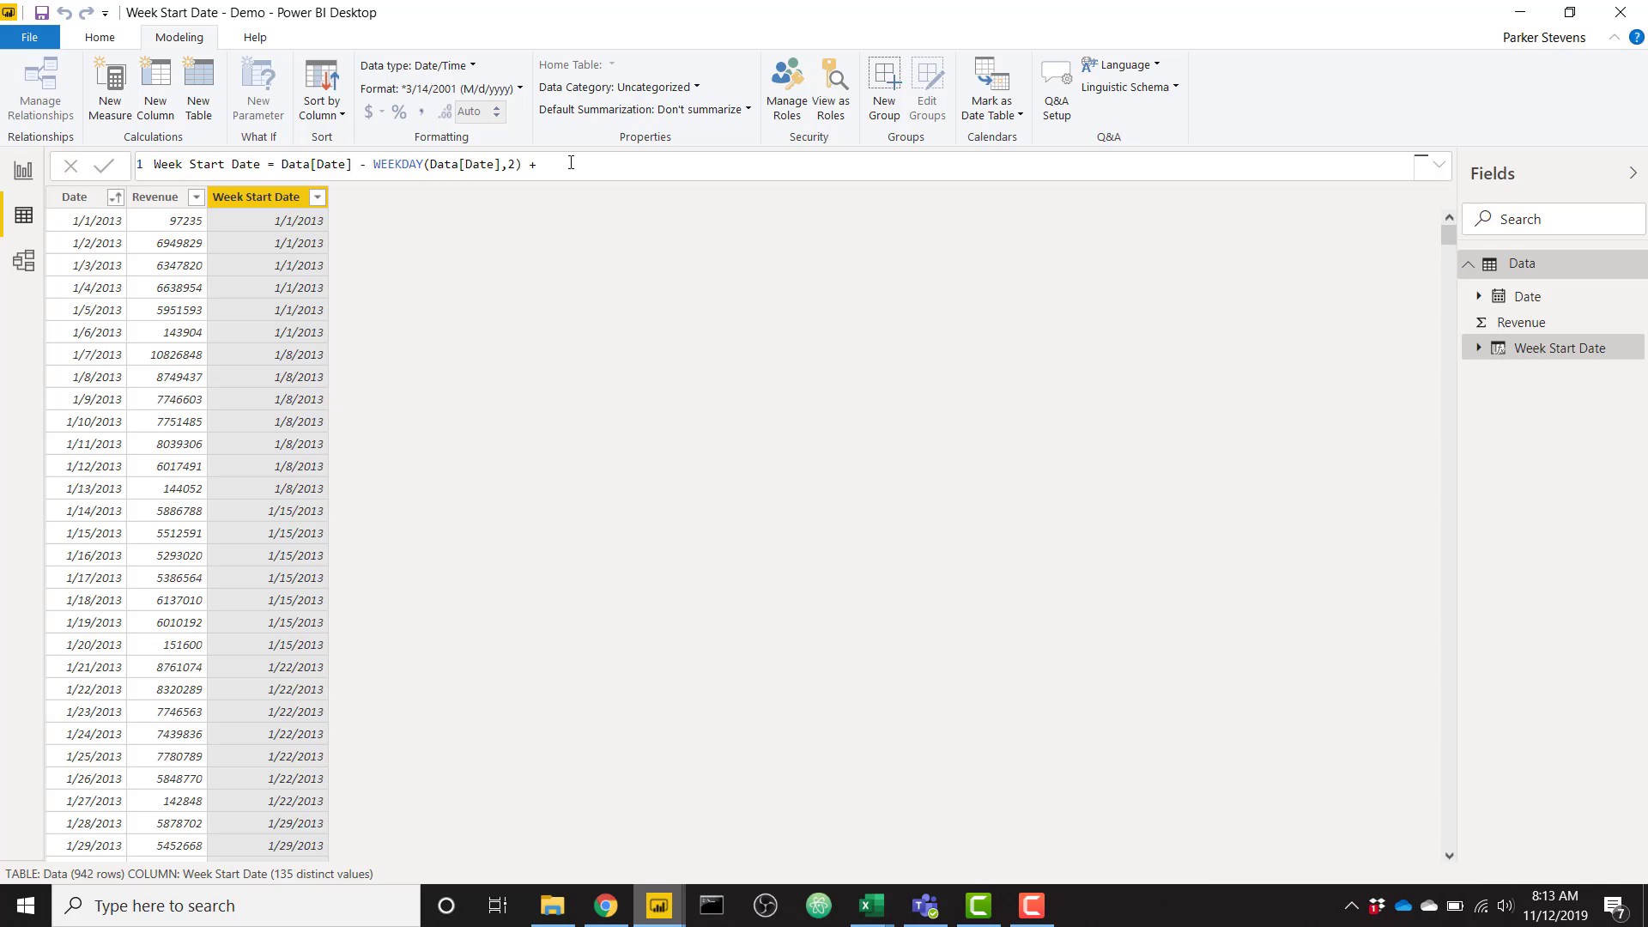
key(BackSpace)
key(BackSpace)
key(BackSpace)
key(Return)
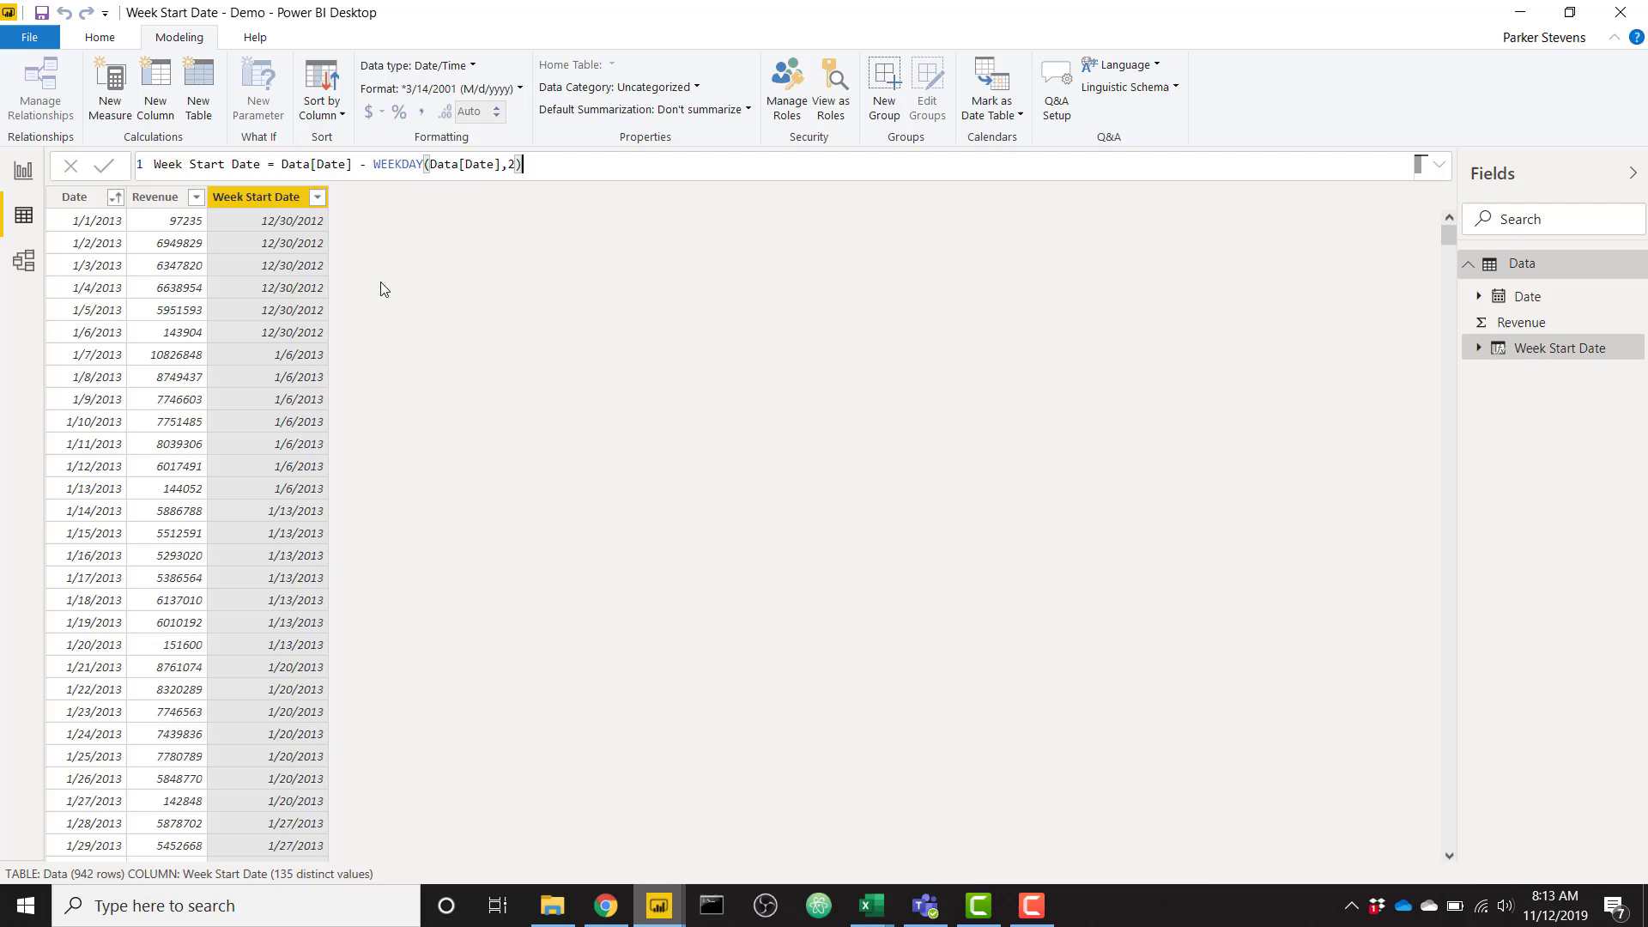
Step: Append + 1 to the Week Start Date formula and copy the complete formula
text(+ 1)
drag(565, 164, 84, 127)
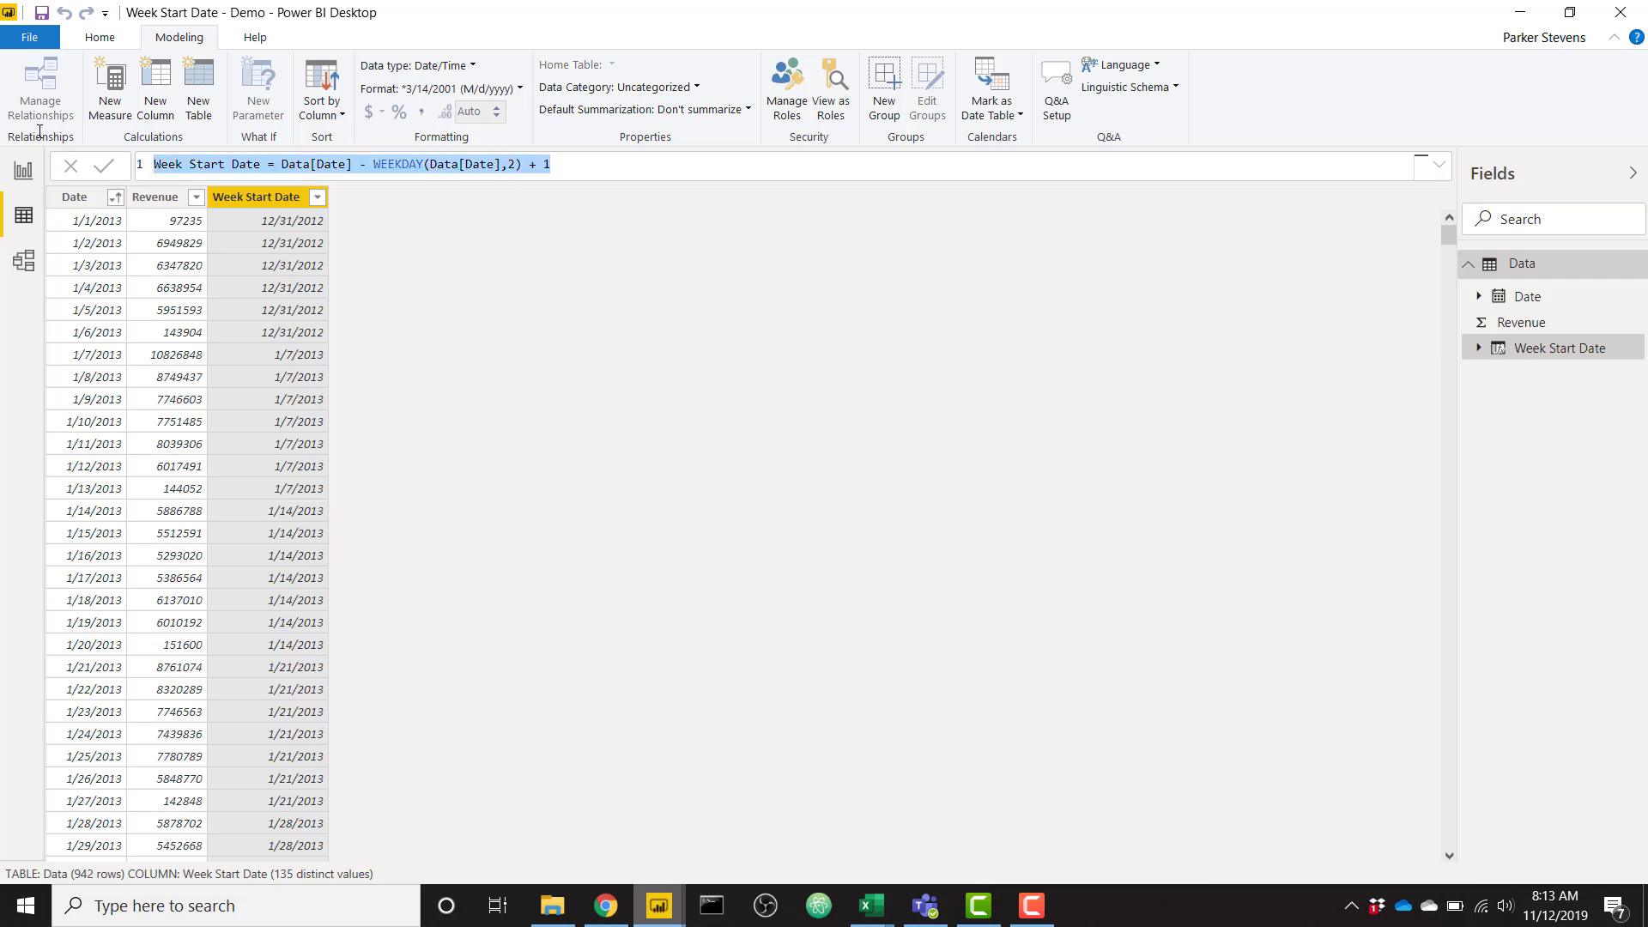
Step: Add a calculated column to the Data table from the copied formula, edited to Week End Date = Data[Date] - WEEKDAY(Data[Date],2)
right_click(1540, 273)
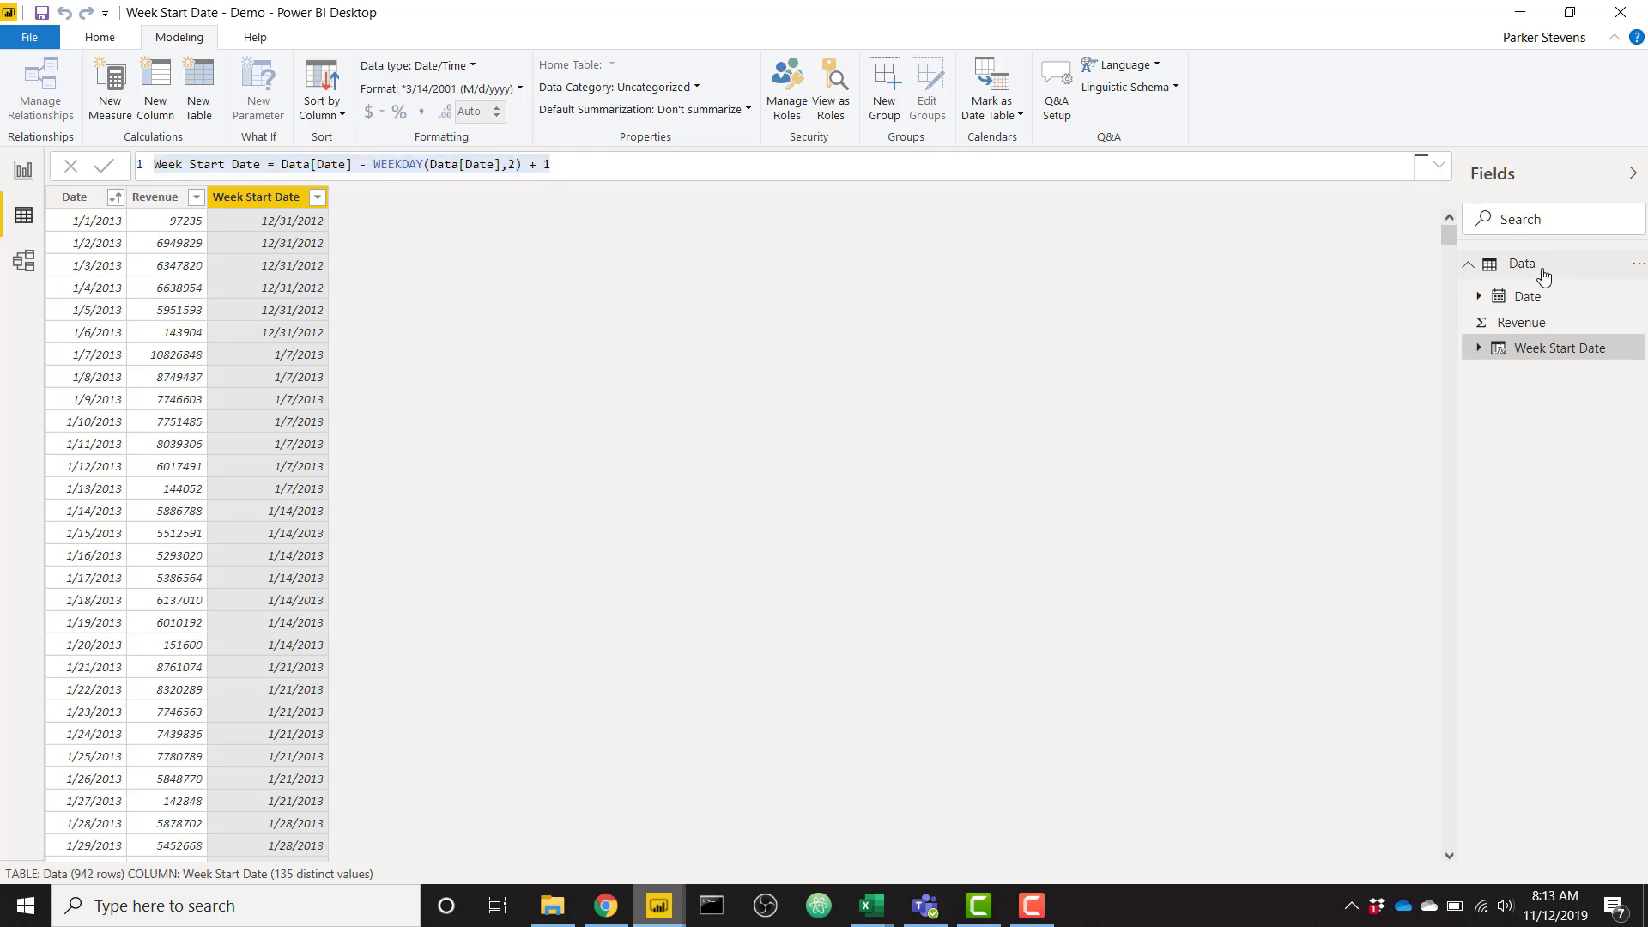
click(1525, 320)
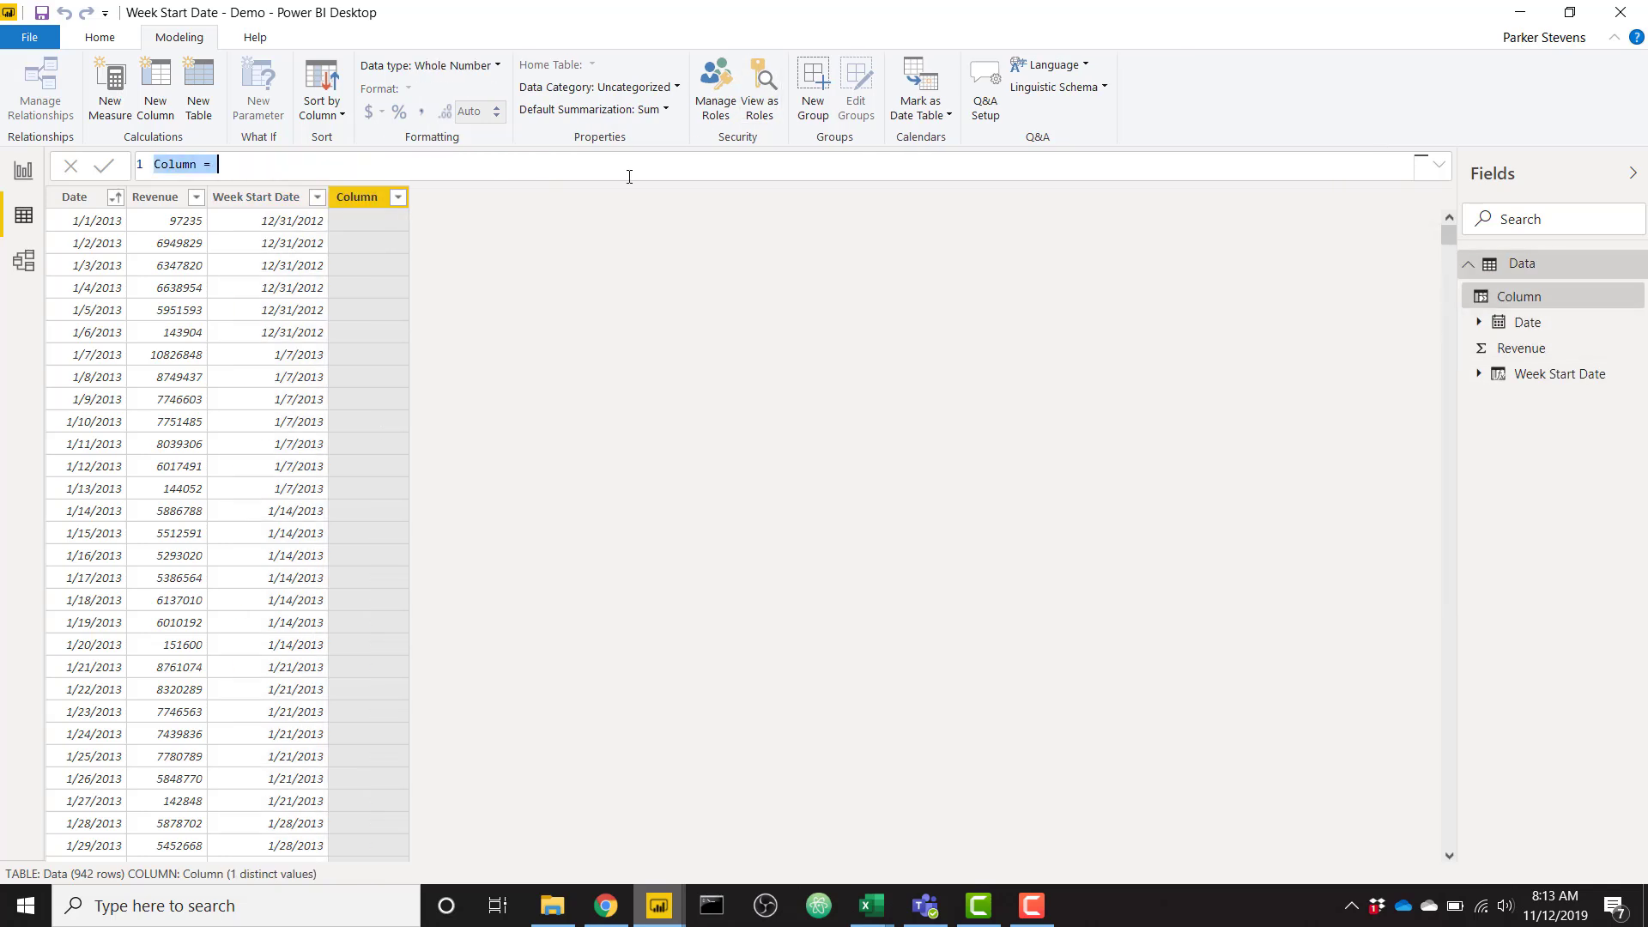
double_click(207, 164)
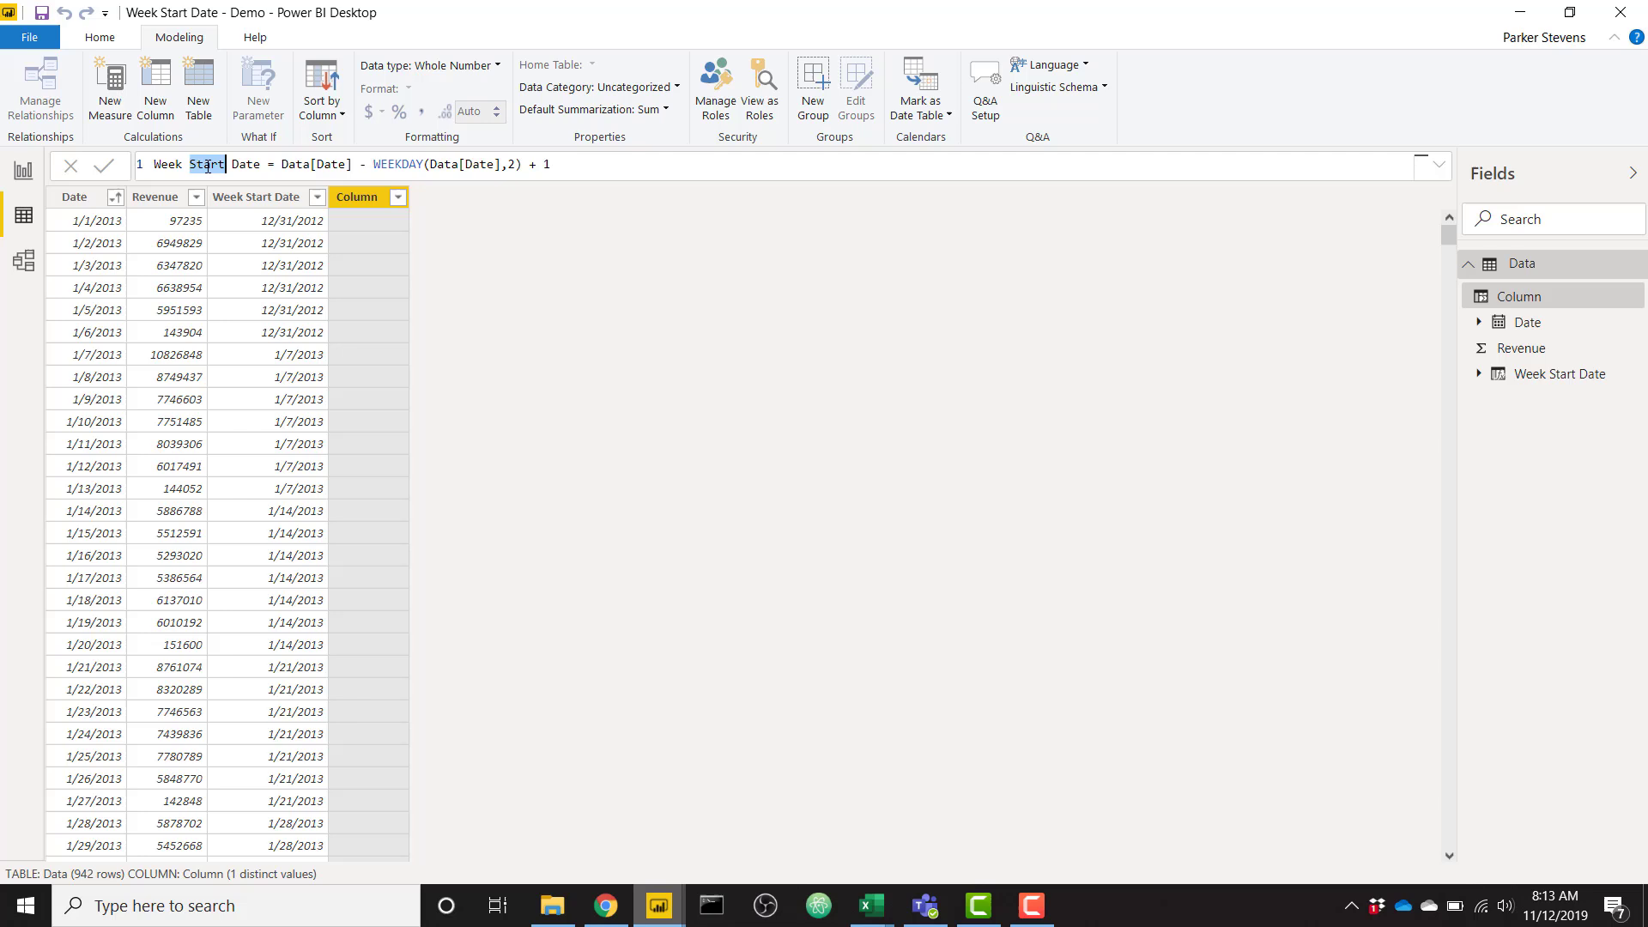
text(End)
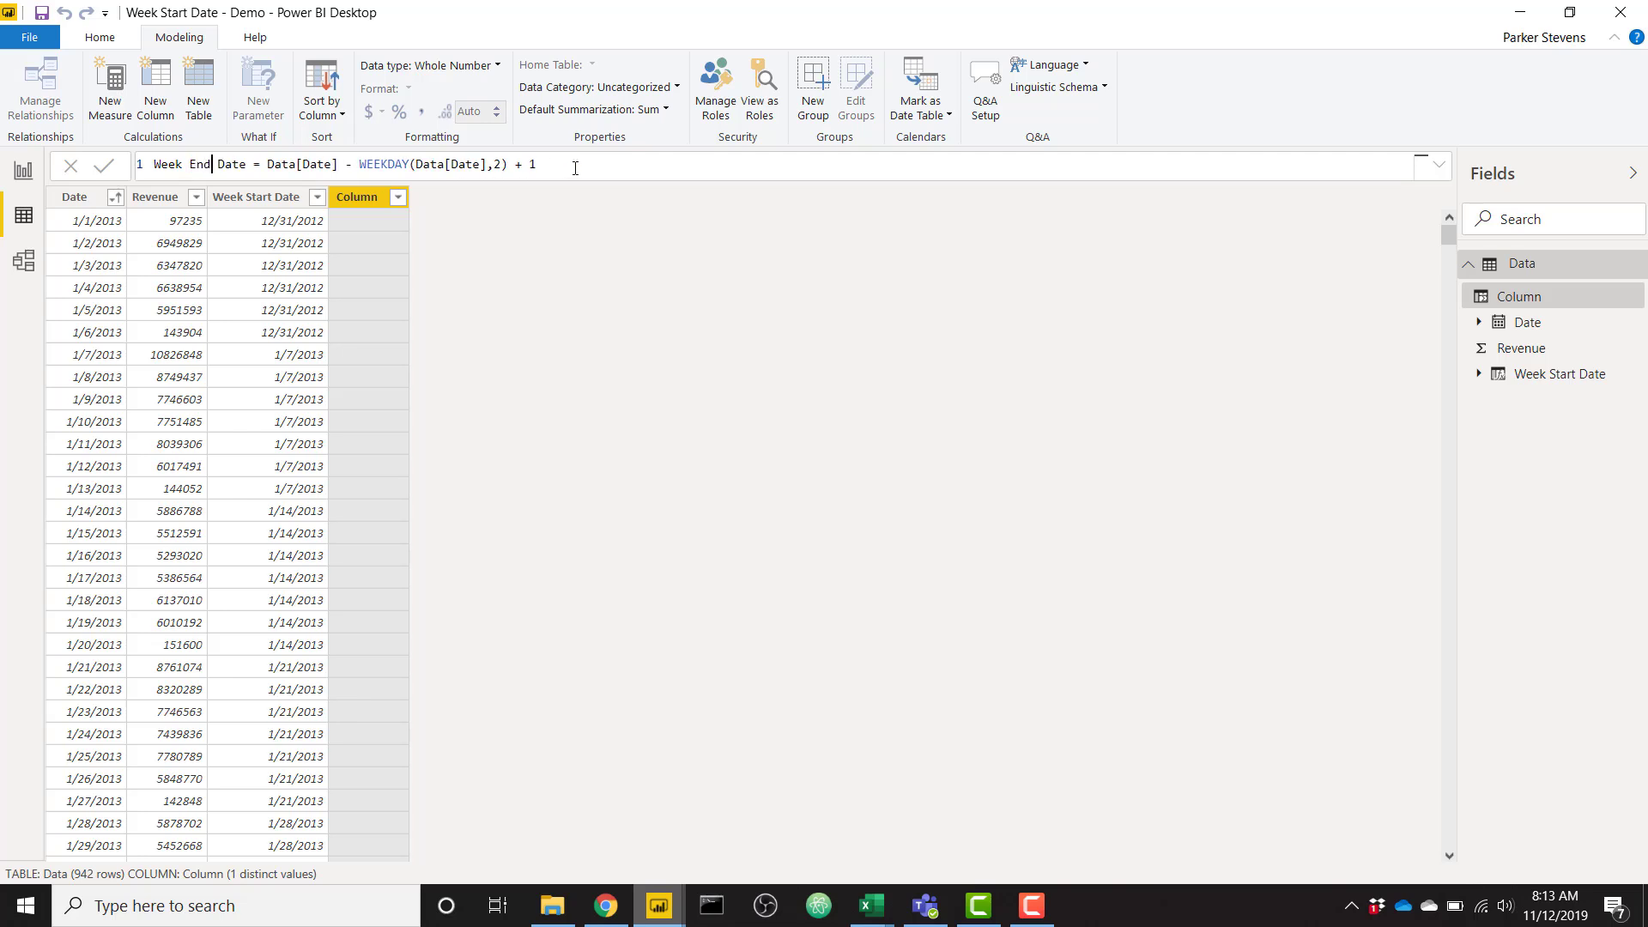
click(575, 168)
key(BackSpace)
key(BackSpace)
key(BackSpace)
key(BackSpace)
key(Return)
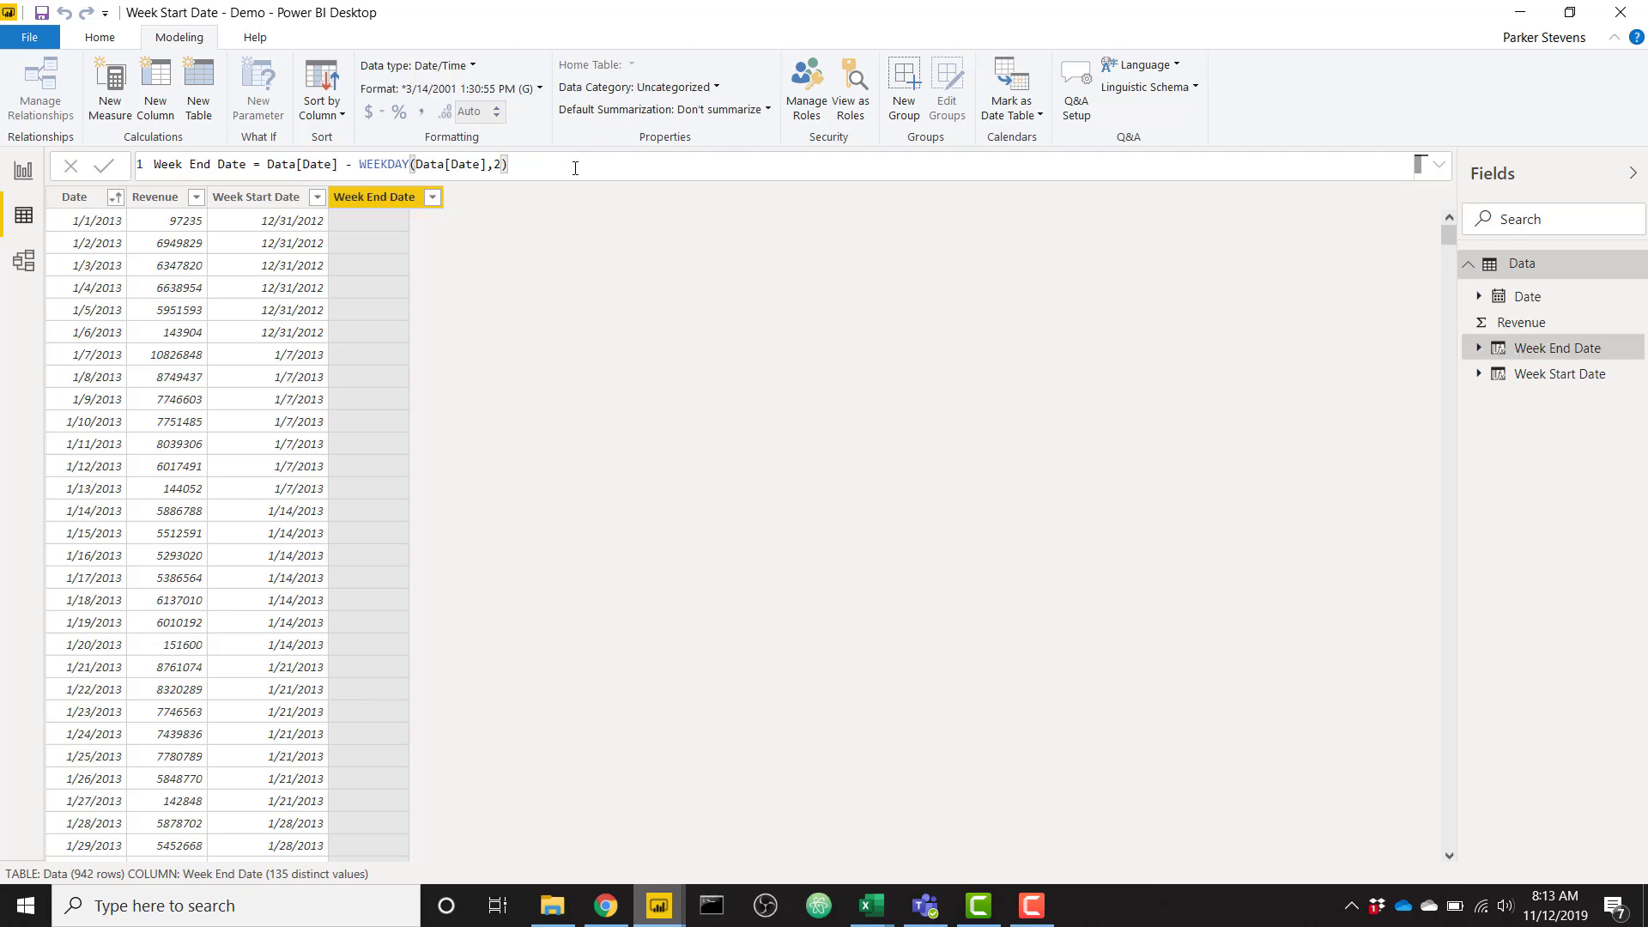
Step: Format the Week End Date column as *3/14/2001 (M/d/yyyy) and append + 7 to its formula
click(468, 90)
mouse_move(546, 164)
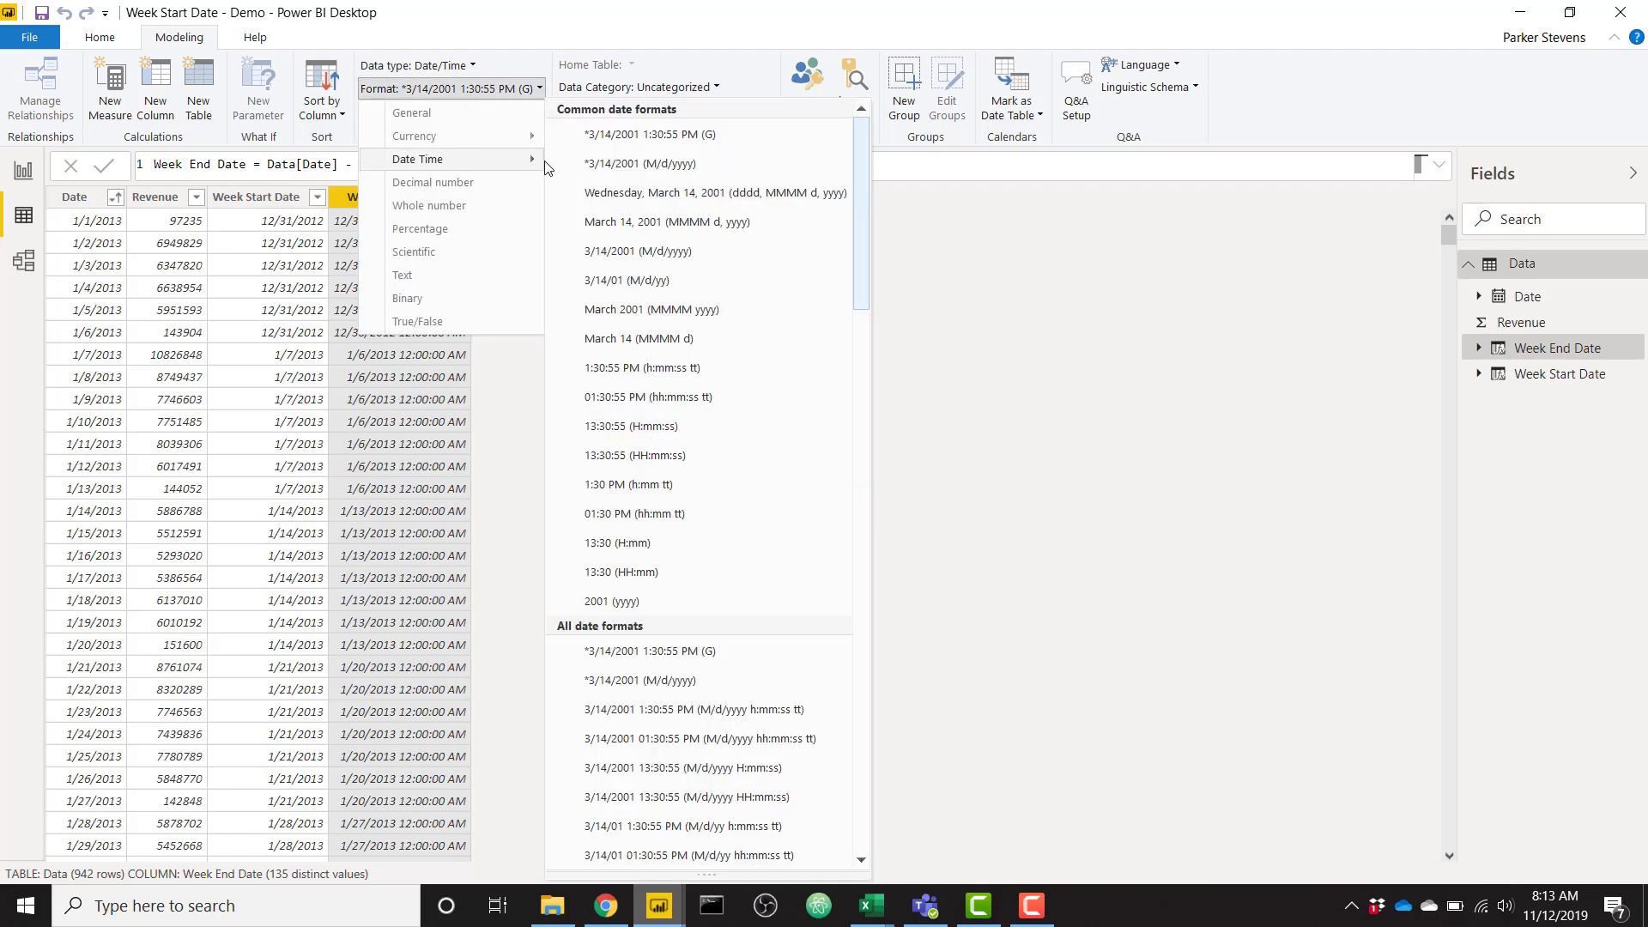
click(618, 163)
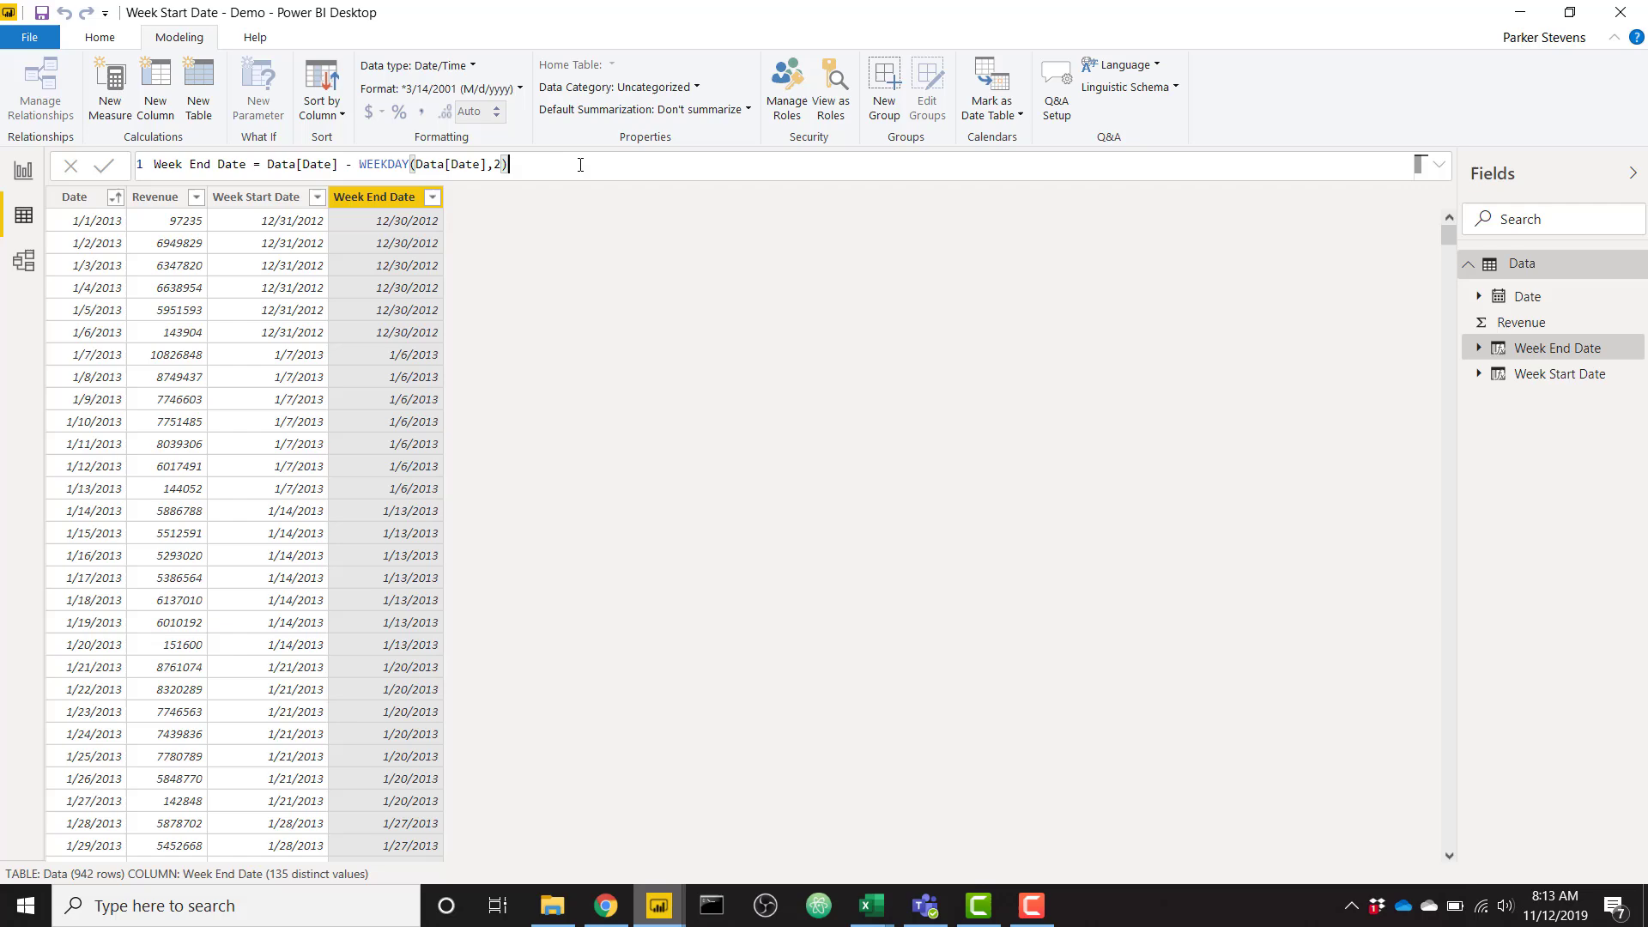
text(+ 7)
key(Return)
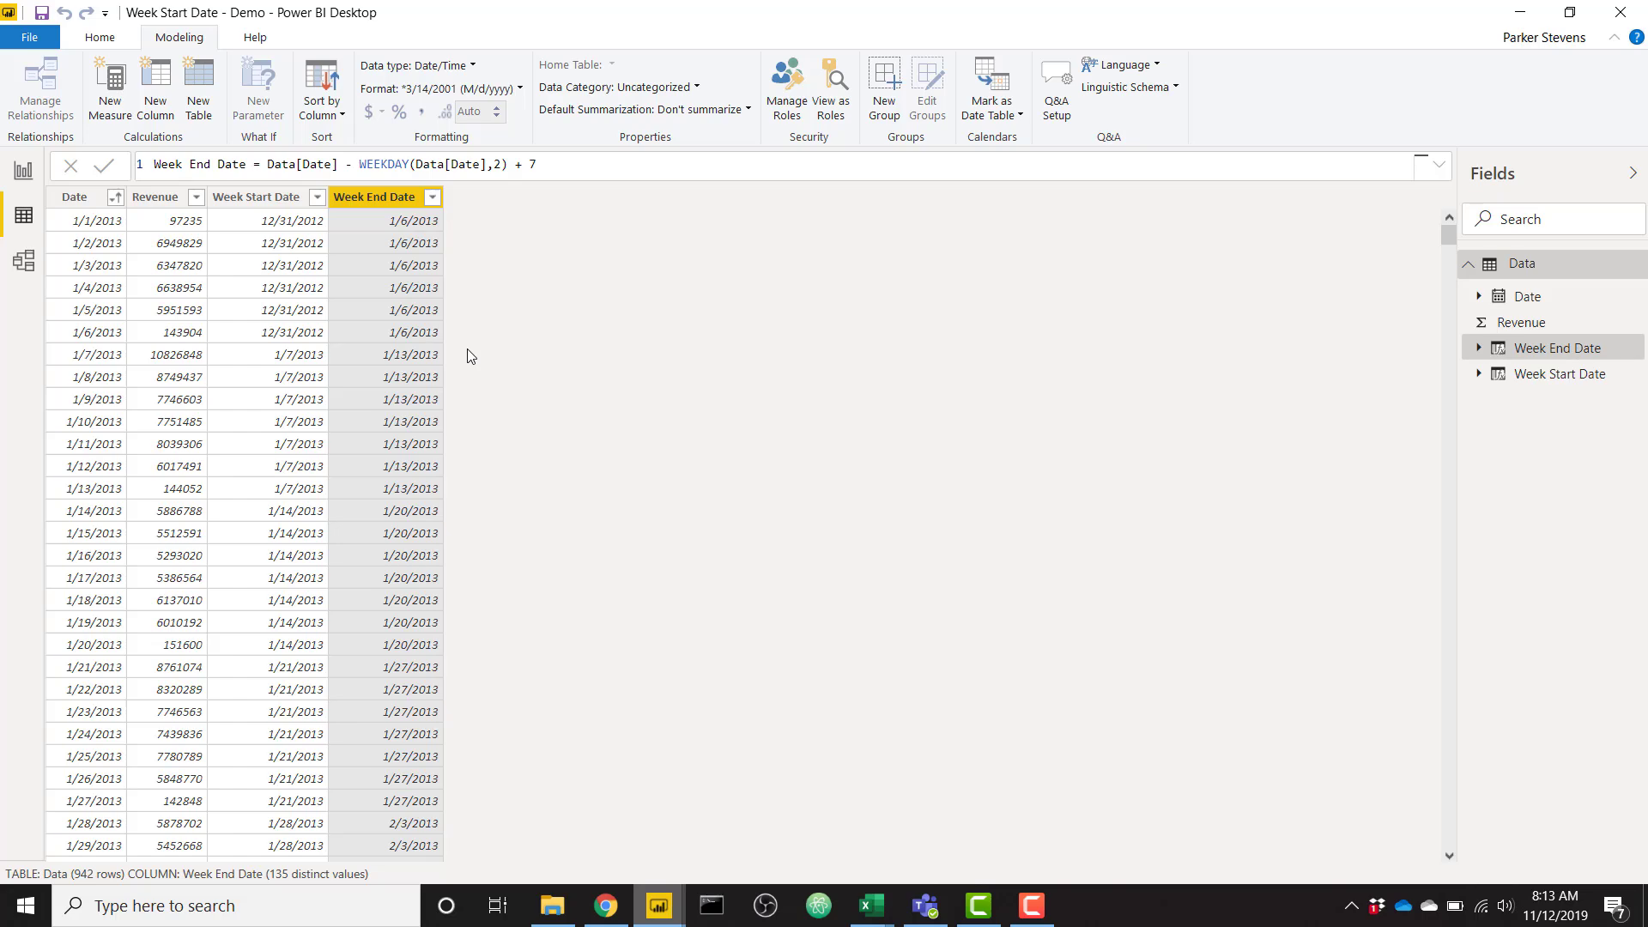
Step: On the report page, replace Date with Week Start Date on the revenue column chart's axis, using plain dates instead of the date hierarchy
click(22, 170)
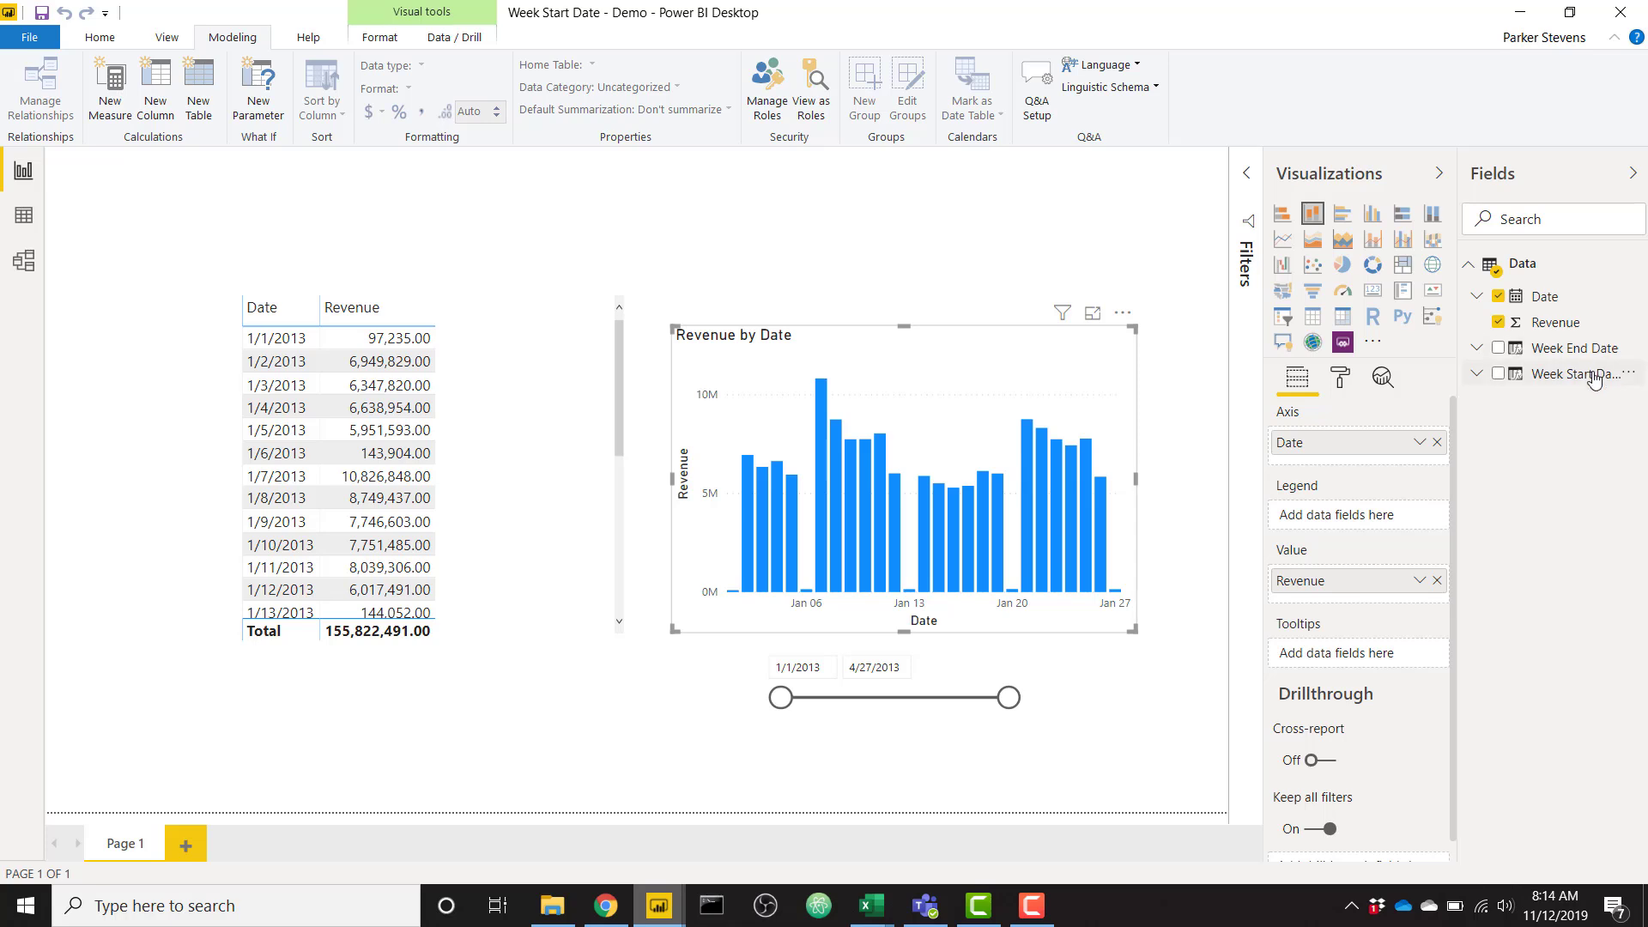
drag(1594, 380, 1426, 455)
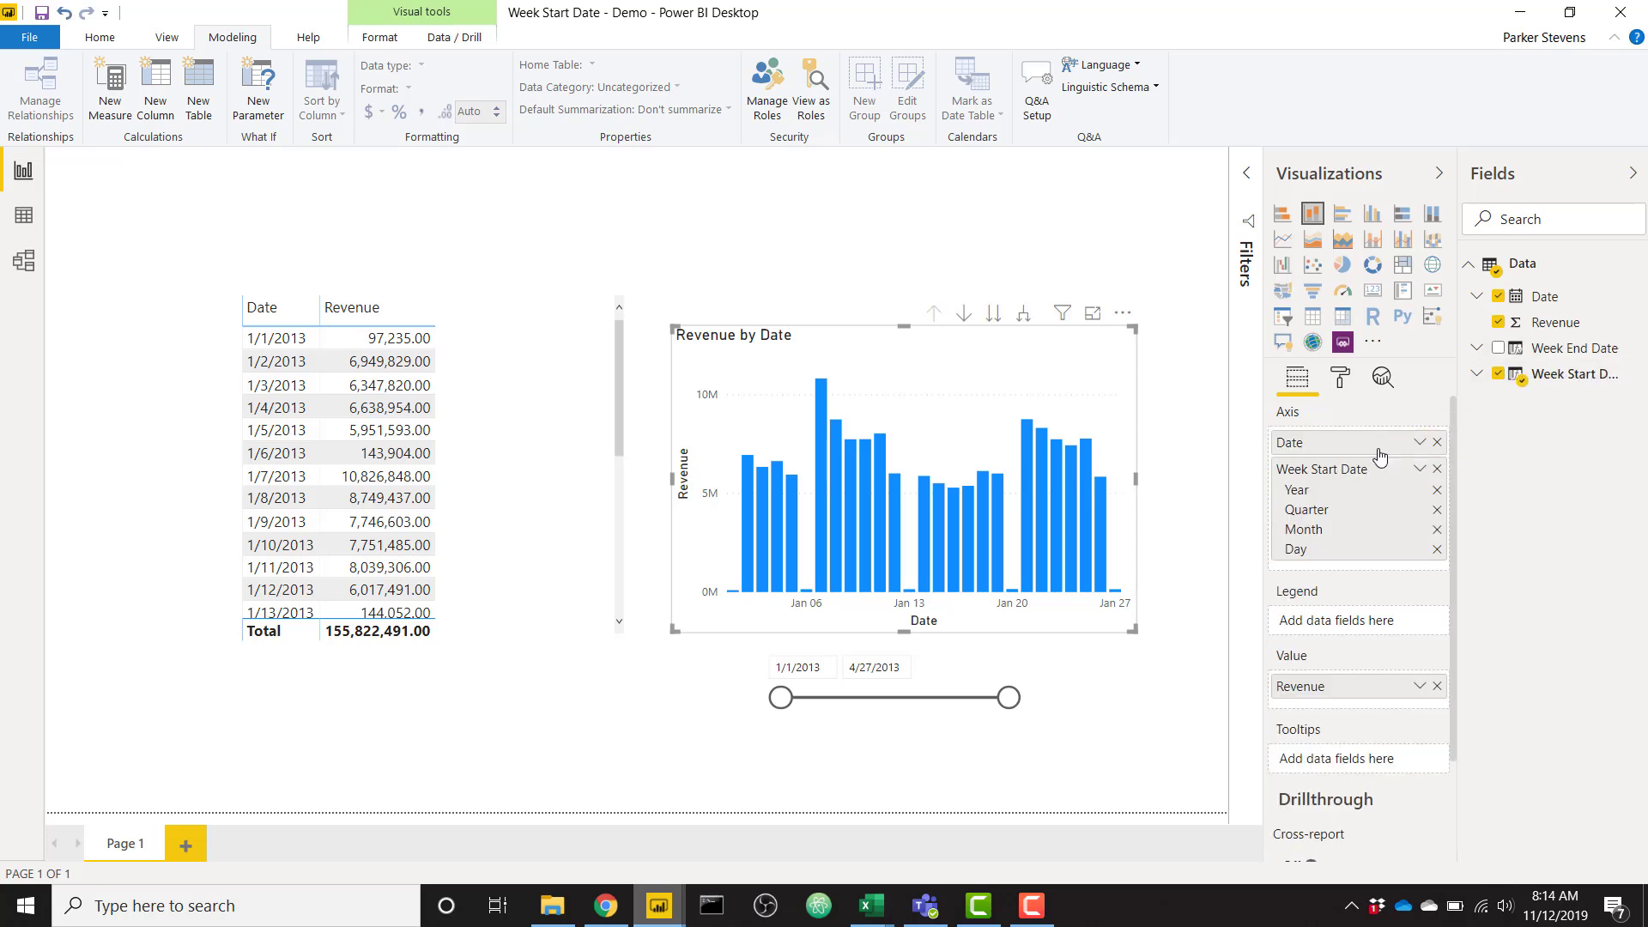
click(1437, 442)
click(1420, 442)
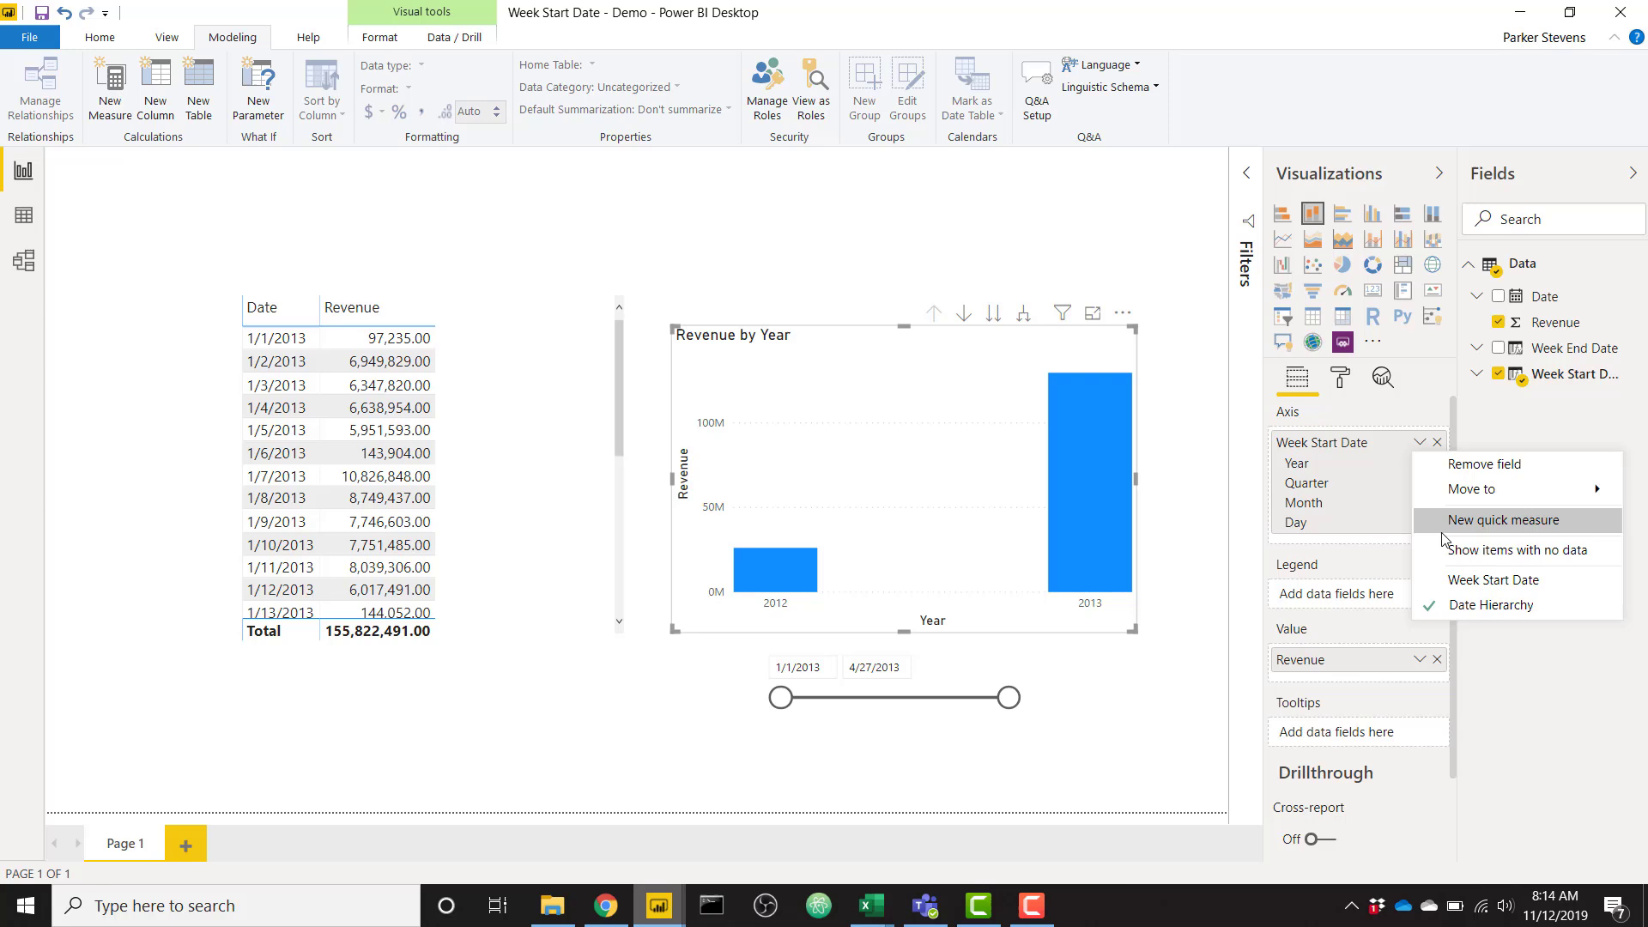
click(1457, 579)
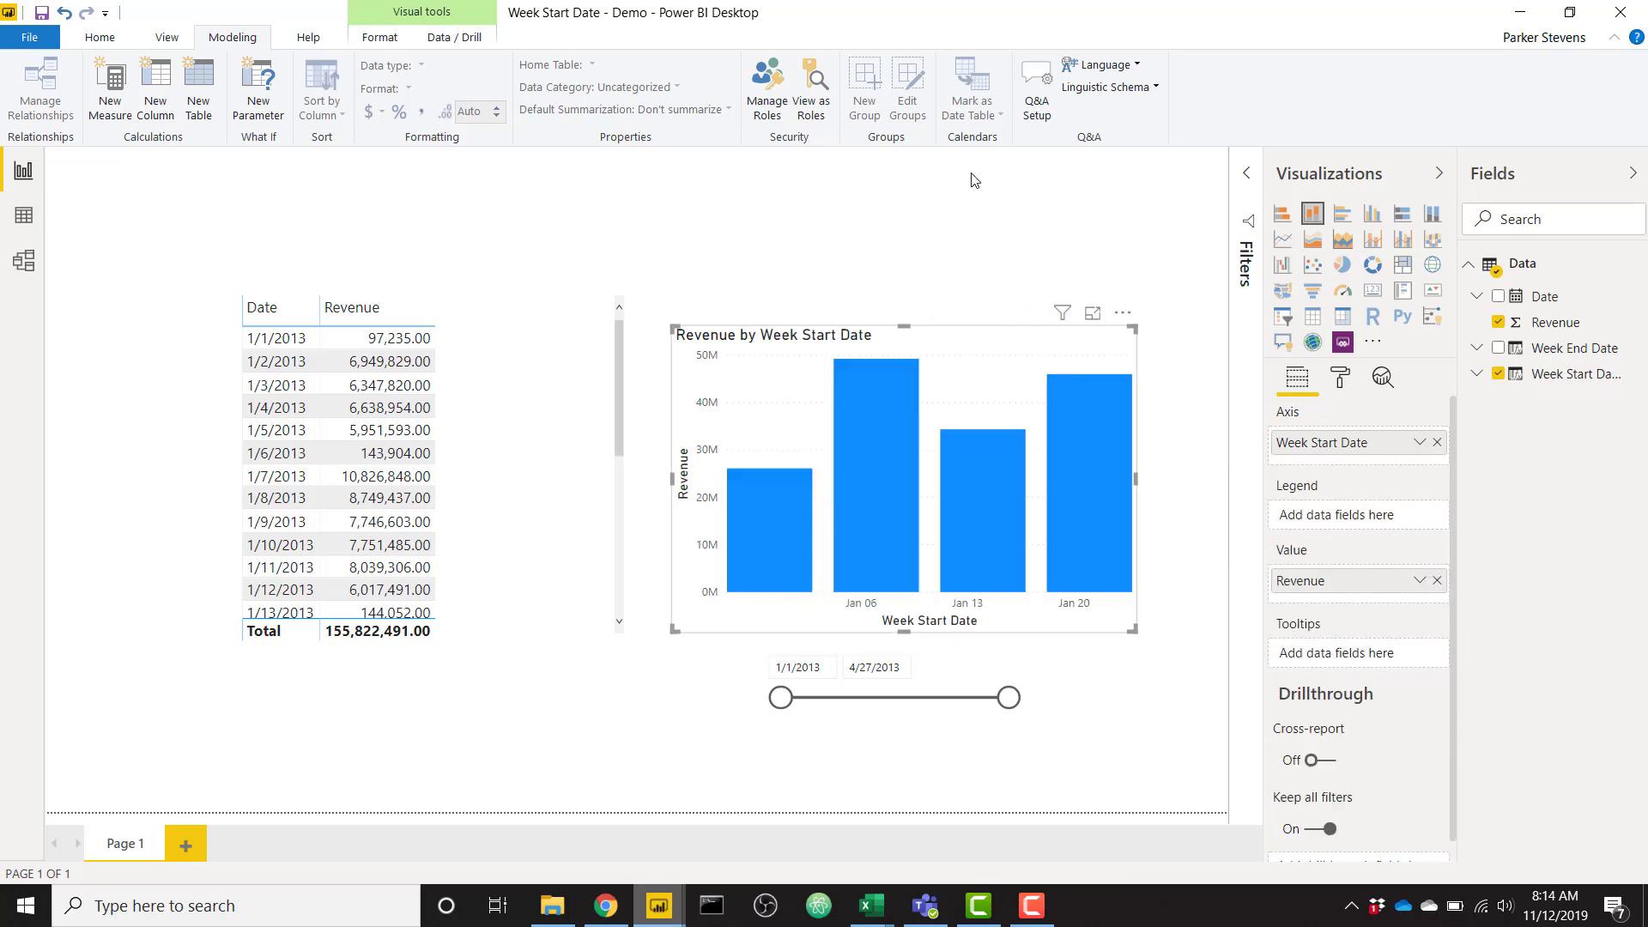